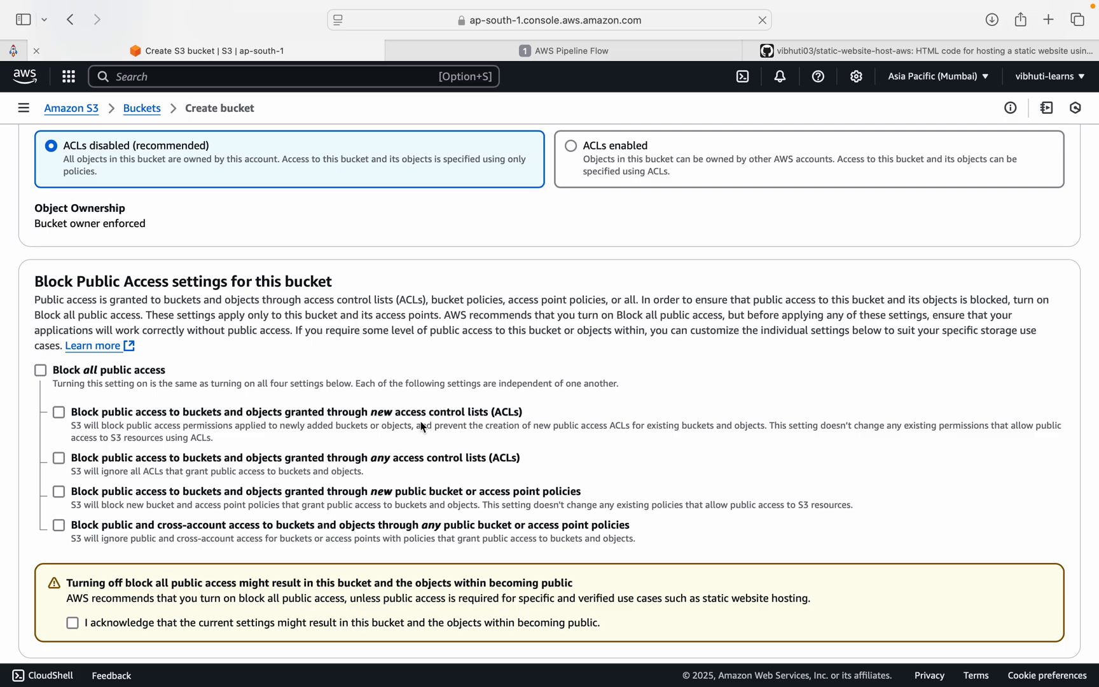
Acknowledge that the bucket's contents may become public, keep the default versioning and encryption settings, and create the bucket
scroll(307, 436, down, 3)
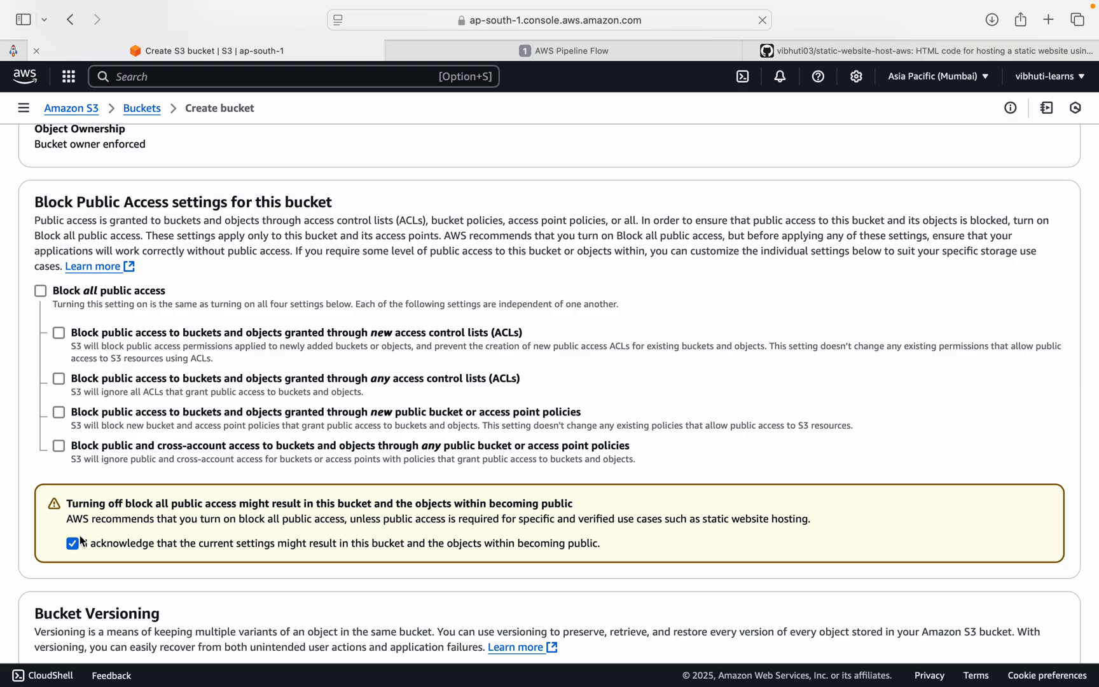
scroll(363, 541, down, 5)
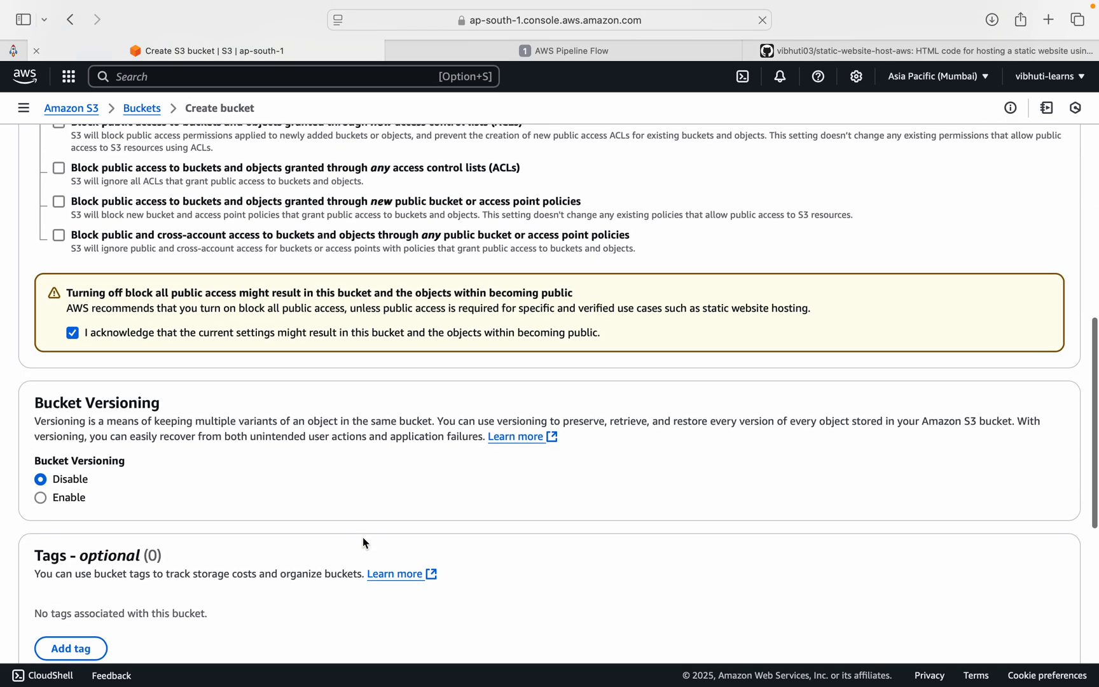
scroll(364, 542, down, 2)
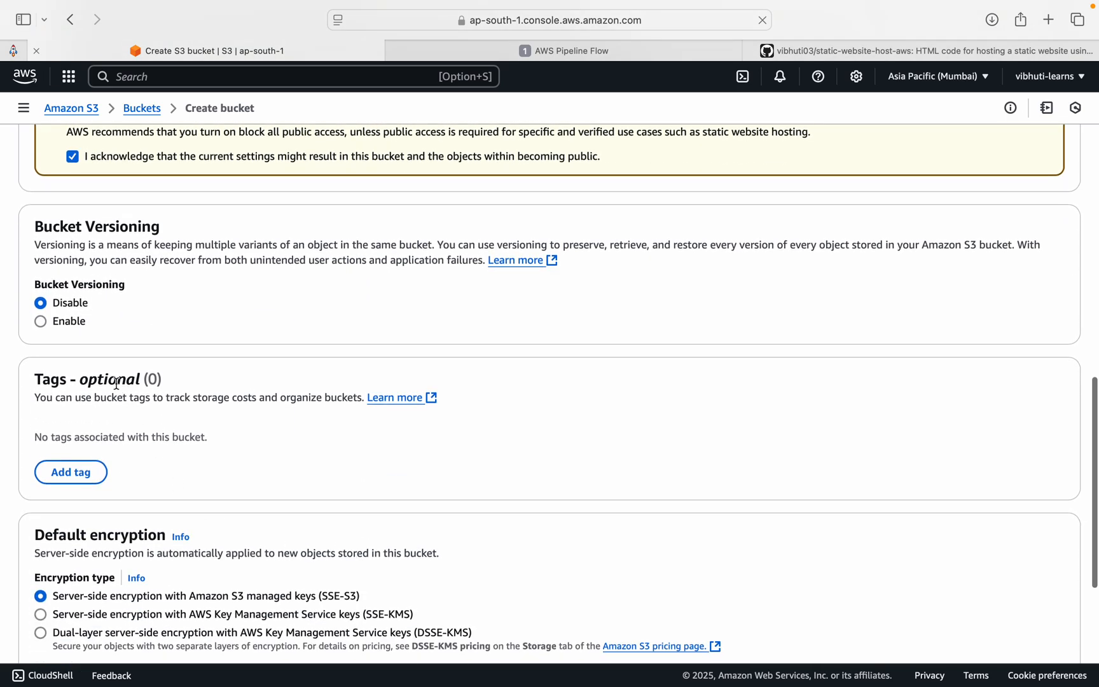
drag(48, 287, 142, 286)
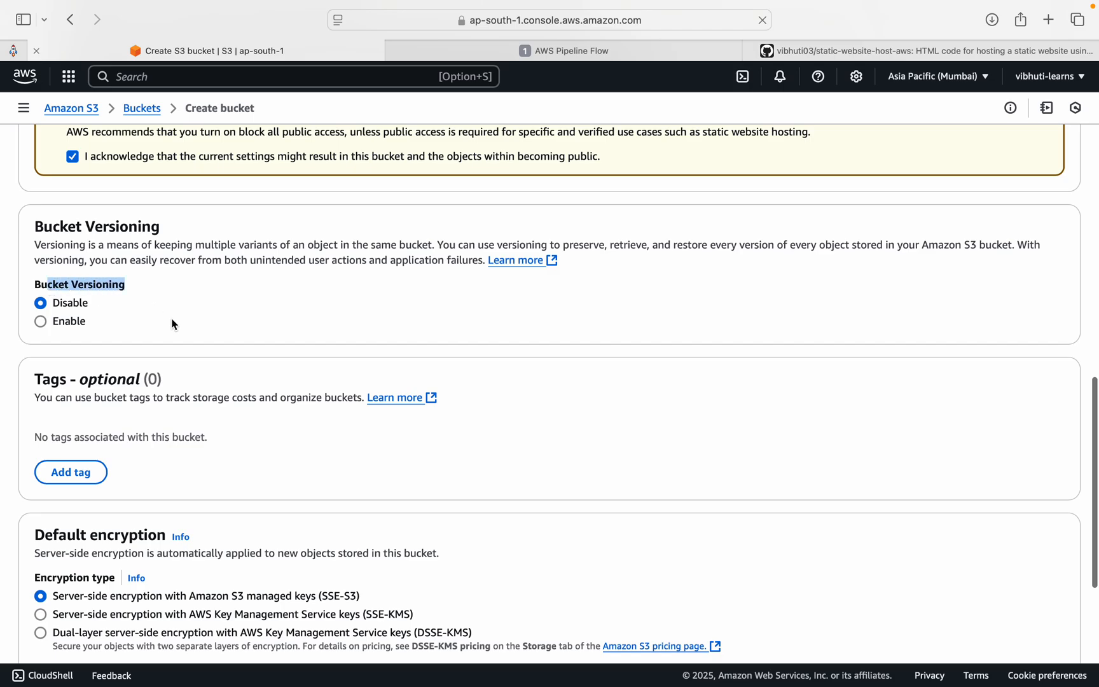
scroll(201, 331, down, 2)
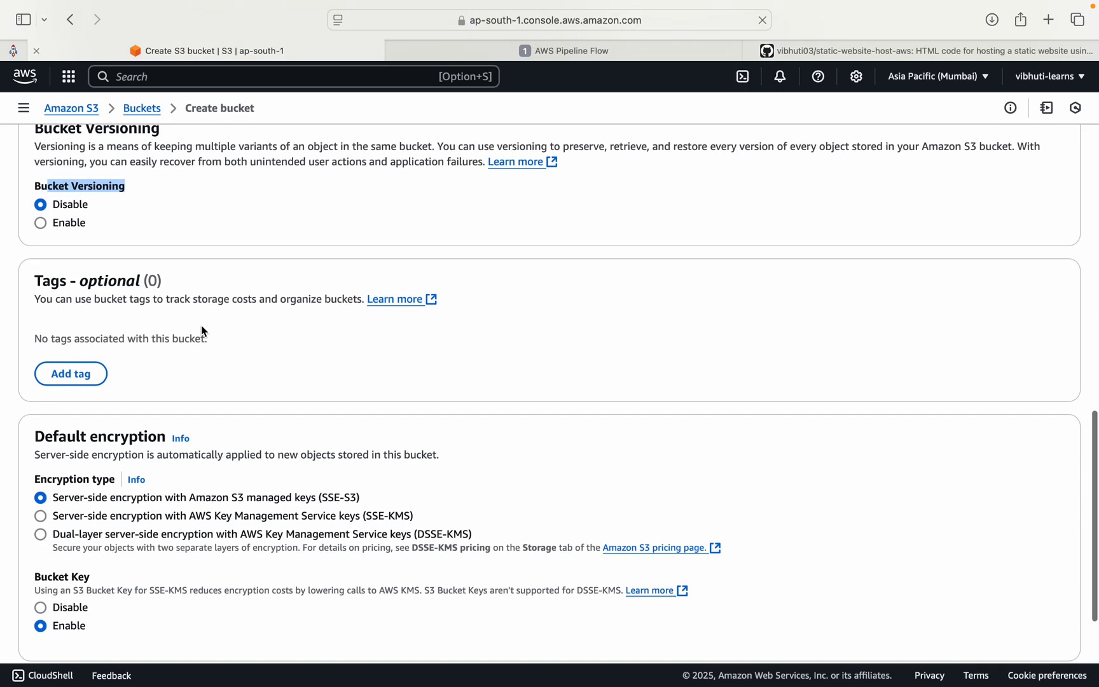
scroll(386, 366, down, 3)
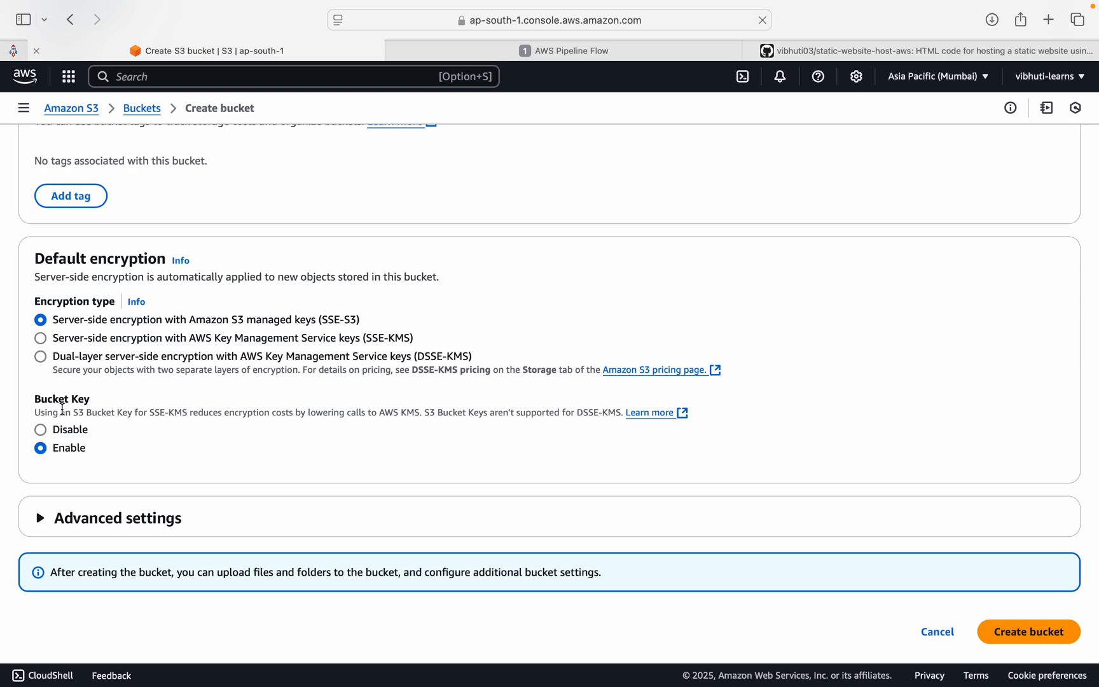
click(1047, 633)
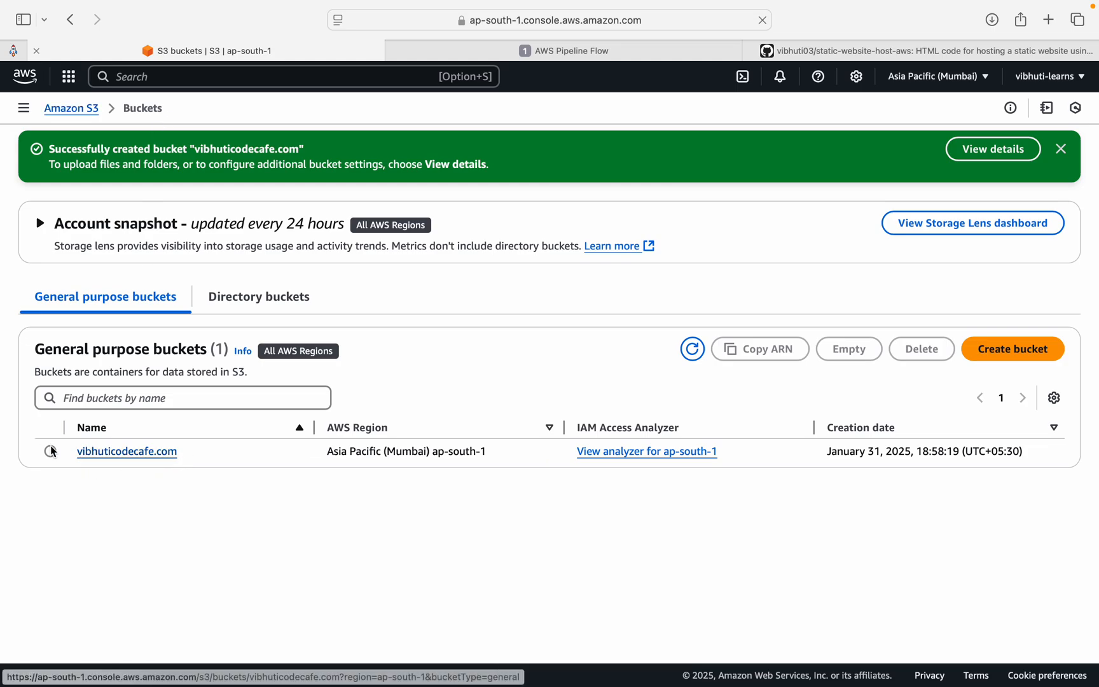
Open the newly created bucket and look at the AWS Pipeline Flow page that it is meant to host
click(140, 452)
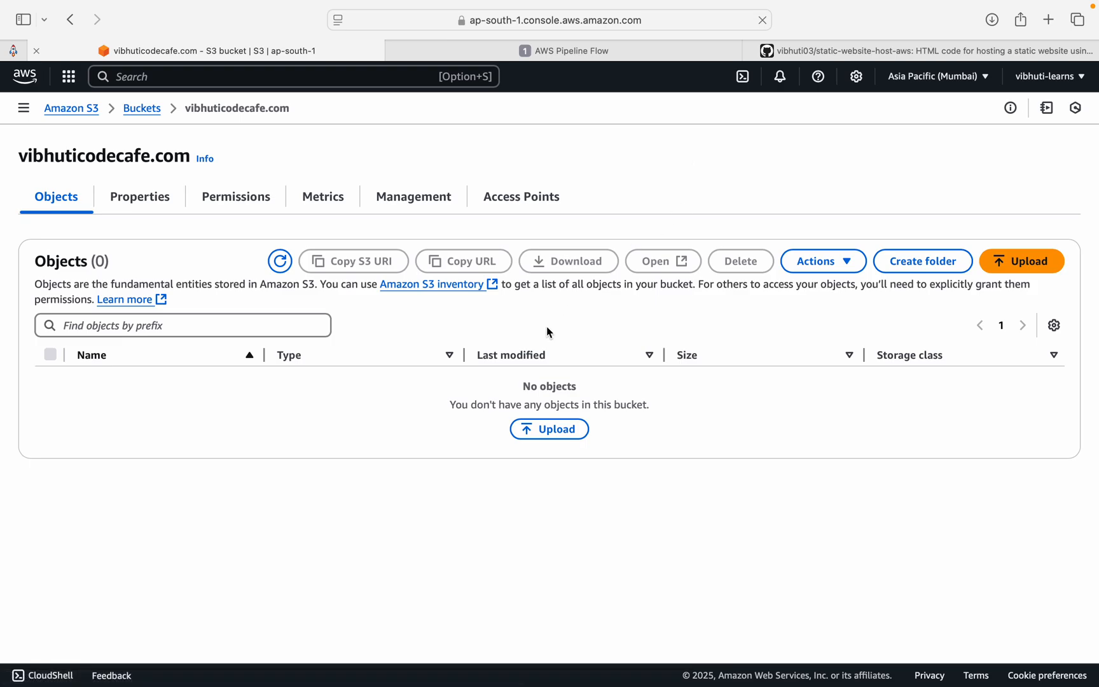
click(675, 52)
drag(443, 89, 528, 178)
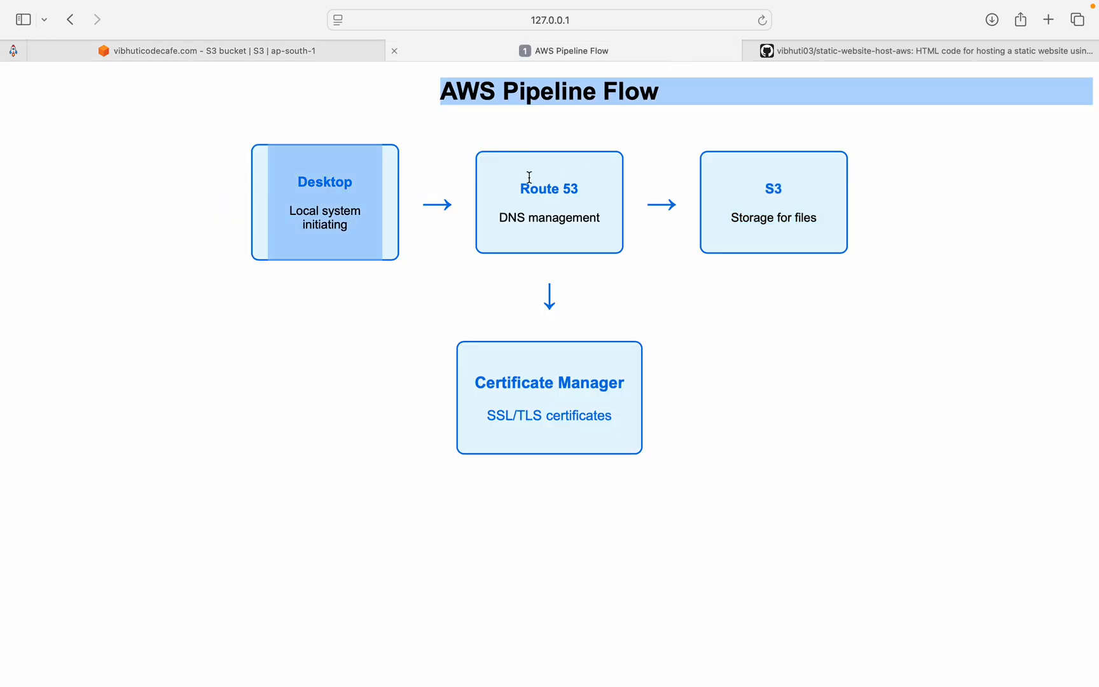
click(233, 51)
Start an upload to the bucket and add index.html from the filesforsite folder on the Desktop
click(541, 432)
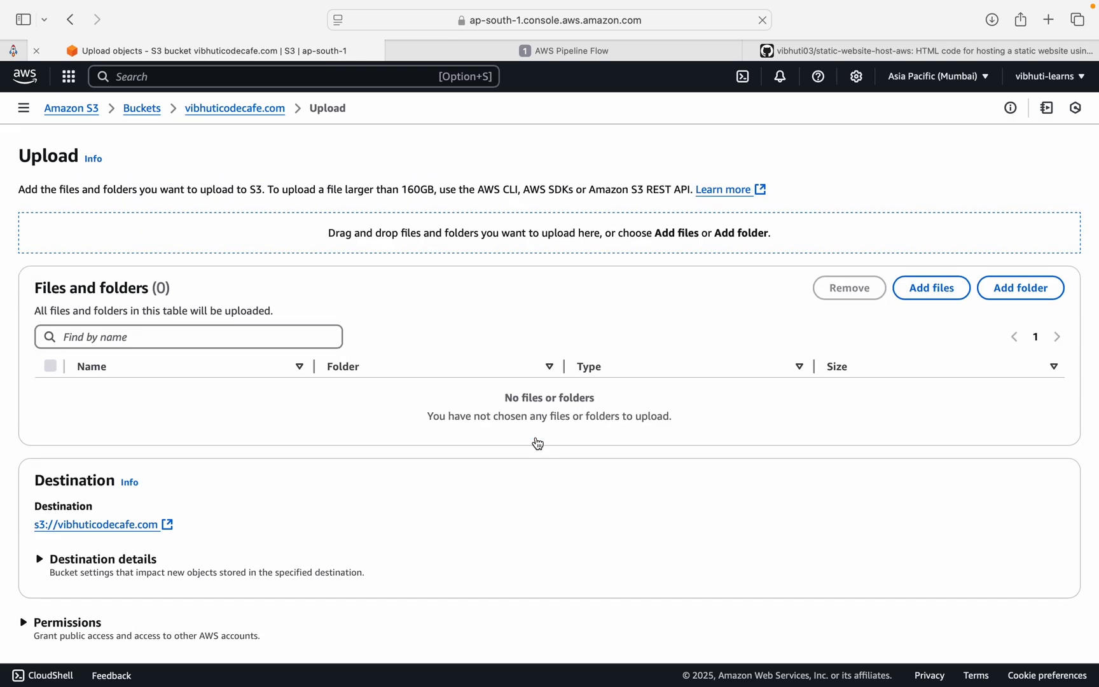
click(931, 290)
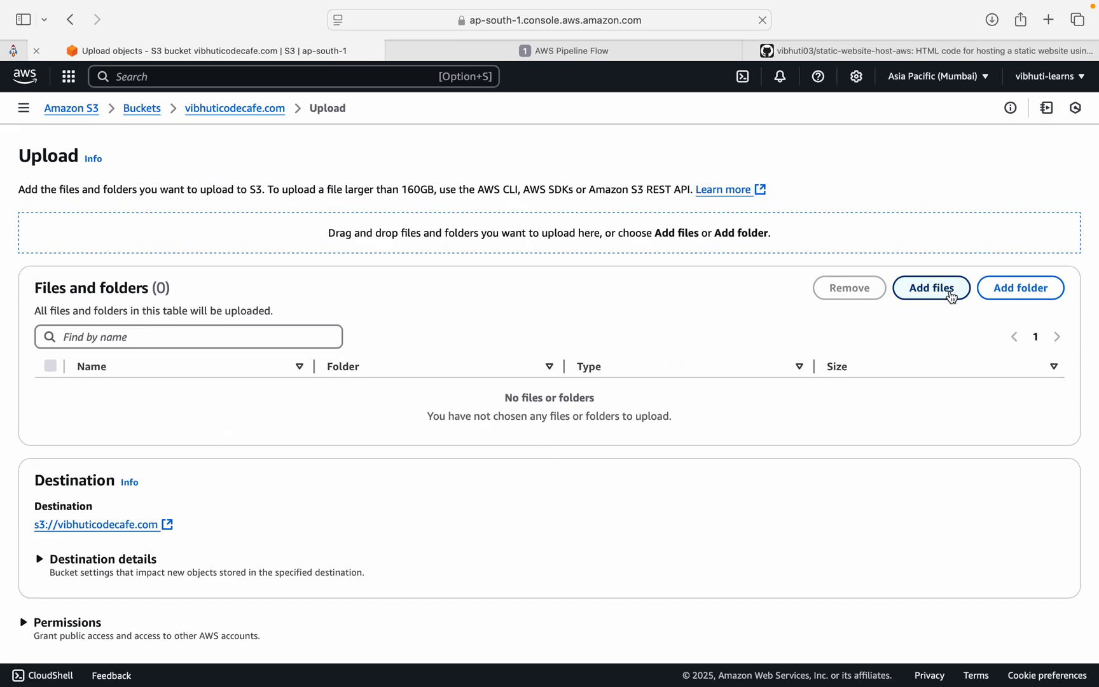
click(505, 273)
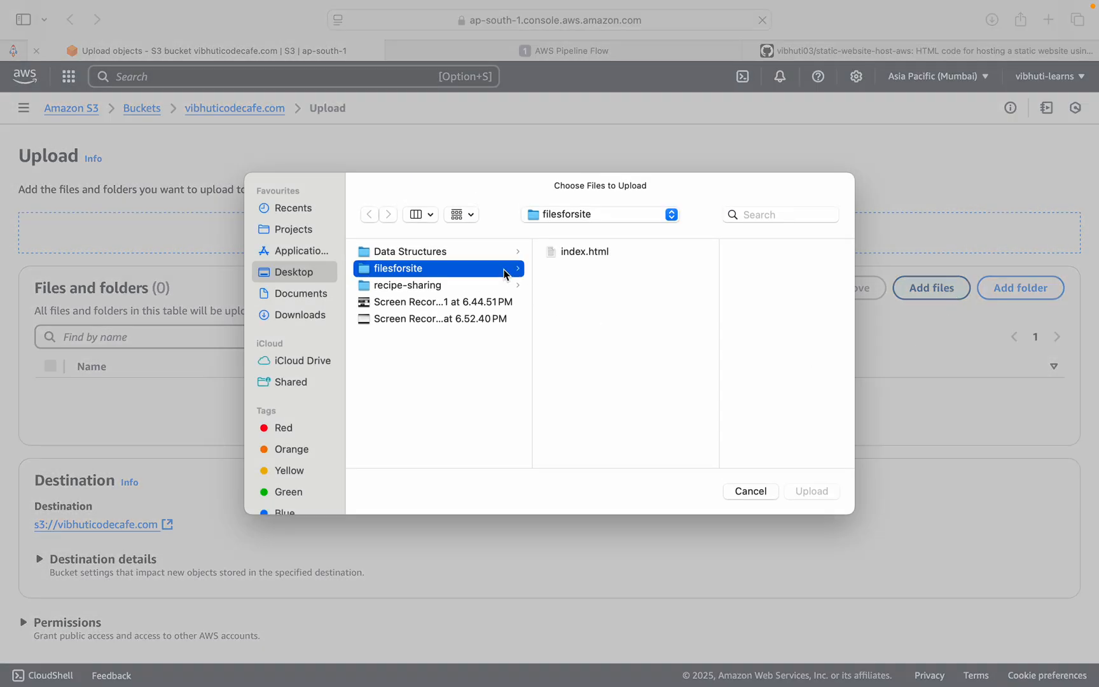
click(591, 253)
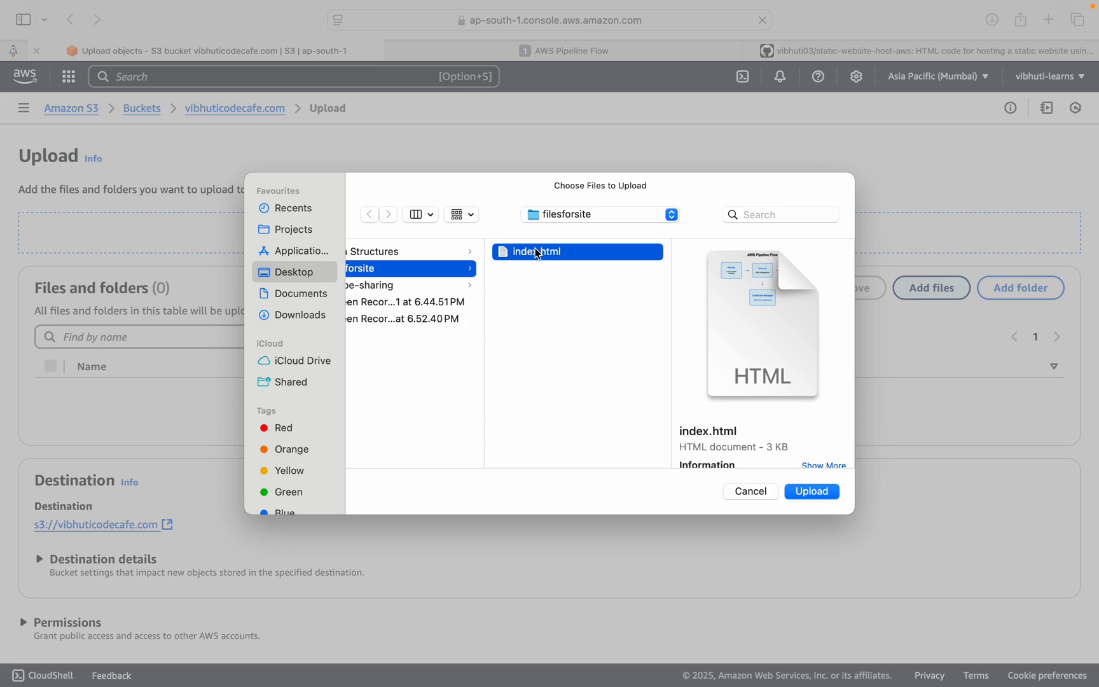
click(814, 492)
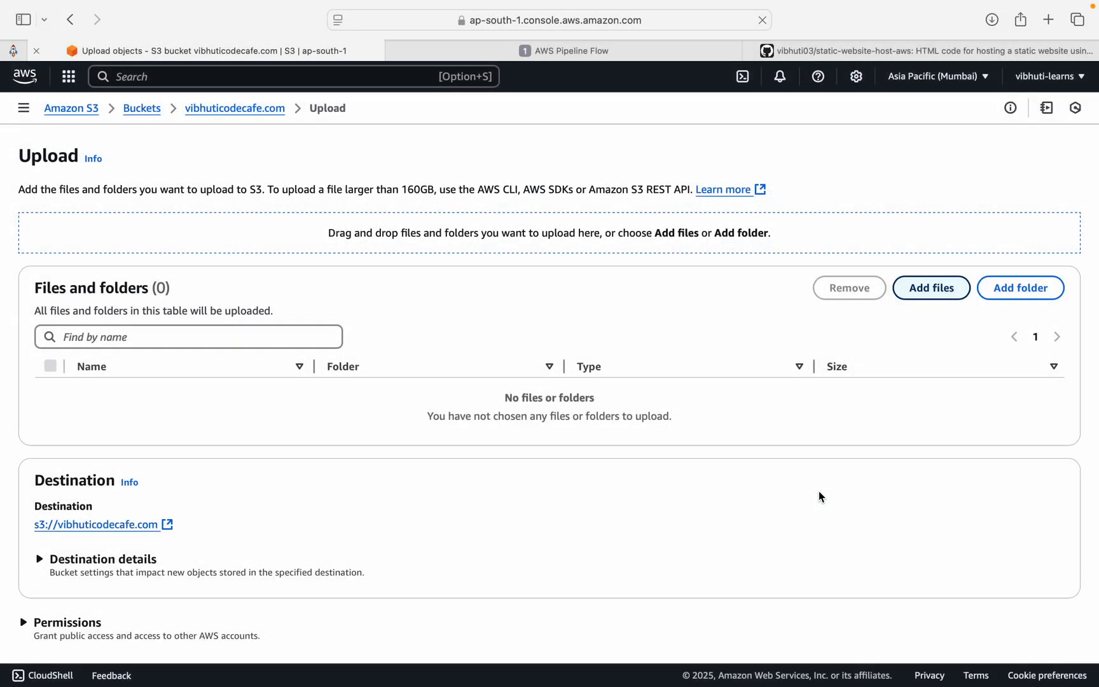
Upload index.html to the bucket and return to the bucket's object list
scroll(760, 312, down, 1)
scroll(760, 312, down, 1)
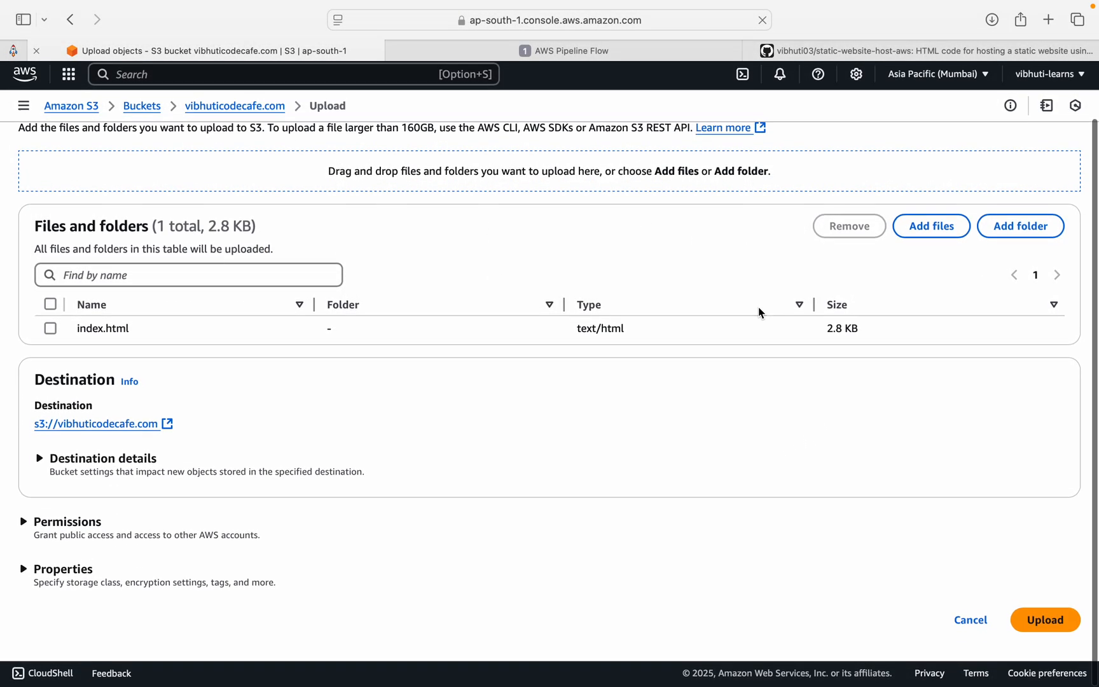
click(1043, 621)
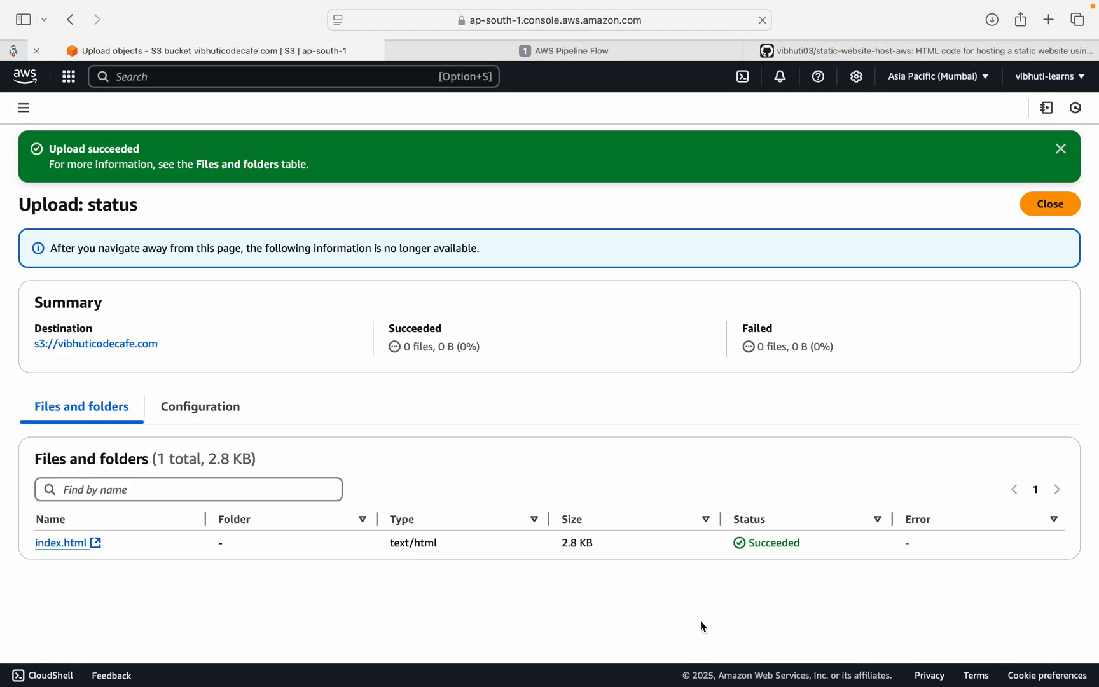
click(1061, 151)
click(1056, 146)
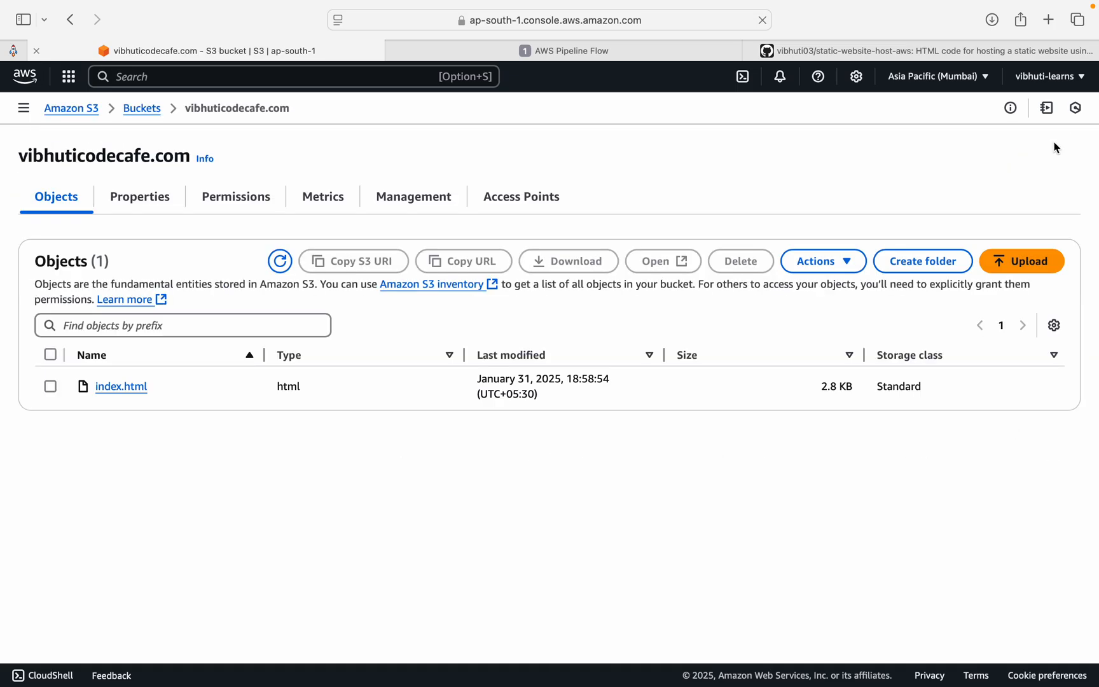
Go to the bucket's permissions and open its bucket policy for editing
click(236, 198)
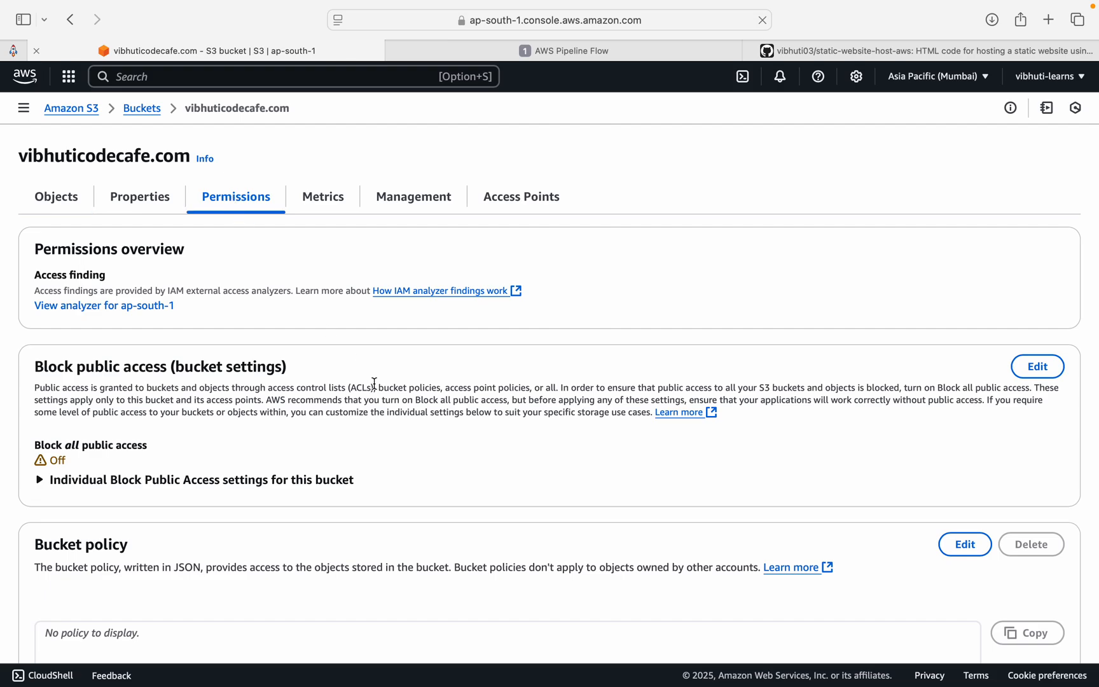
scroll(373, 383, down, 5)
drag(38, 384, 159, 385)
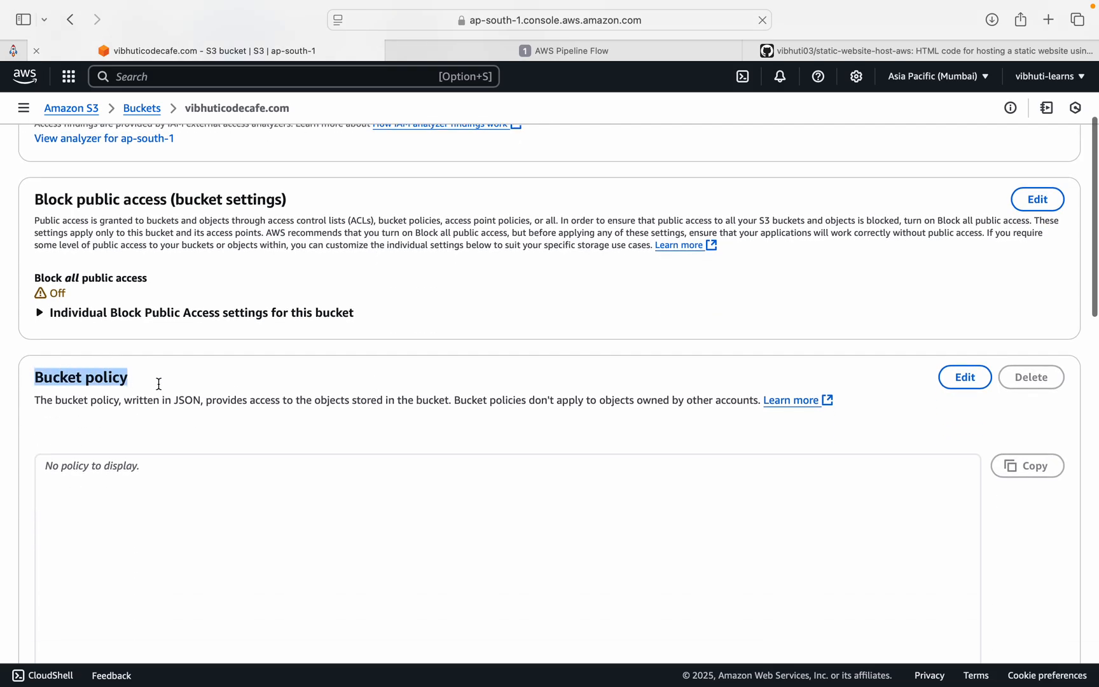
click(821, 463)
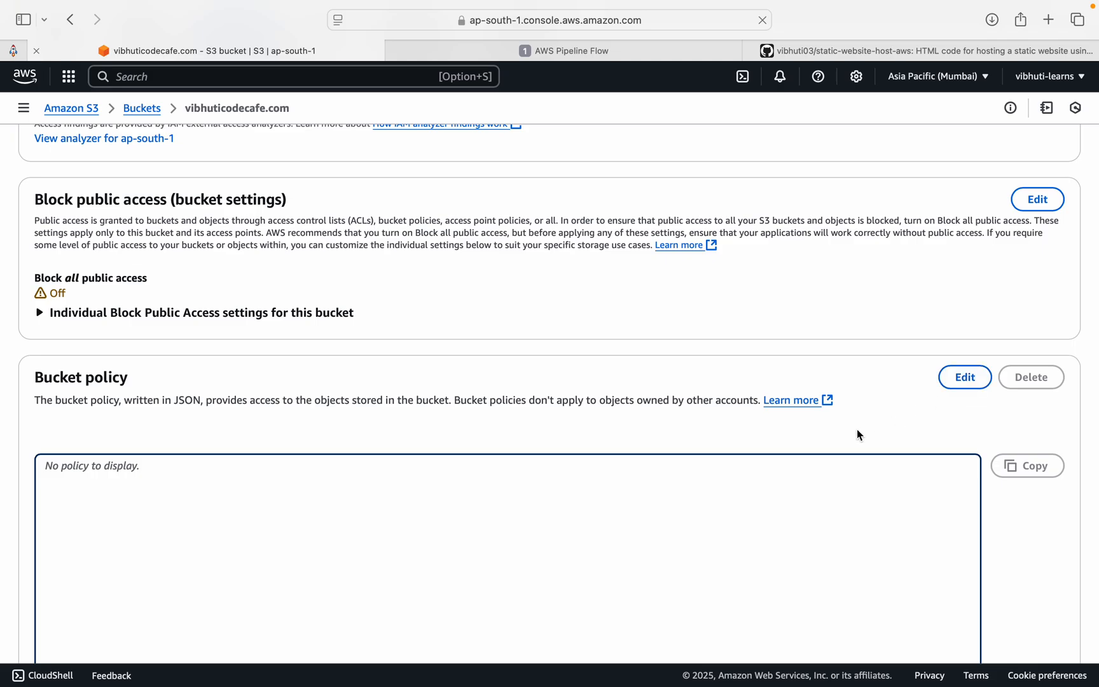
scroll(973, 305, down, 3)
click(963, 235)
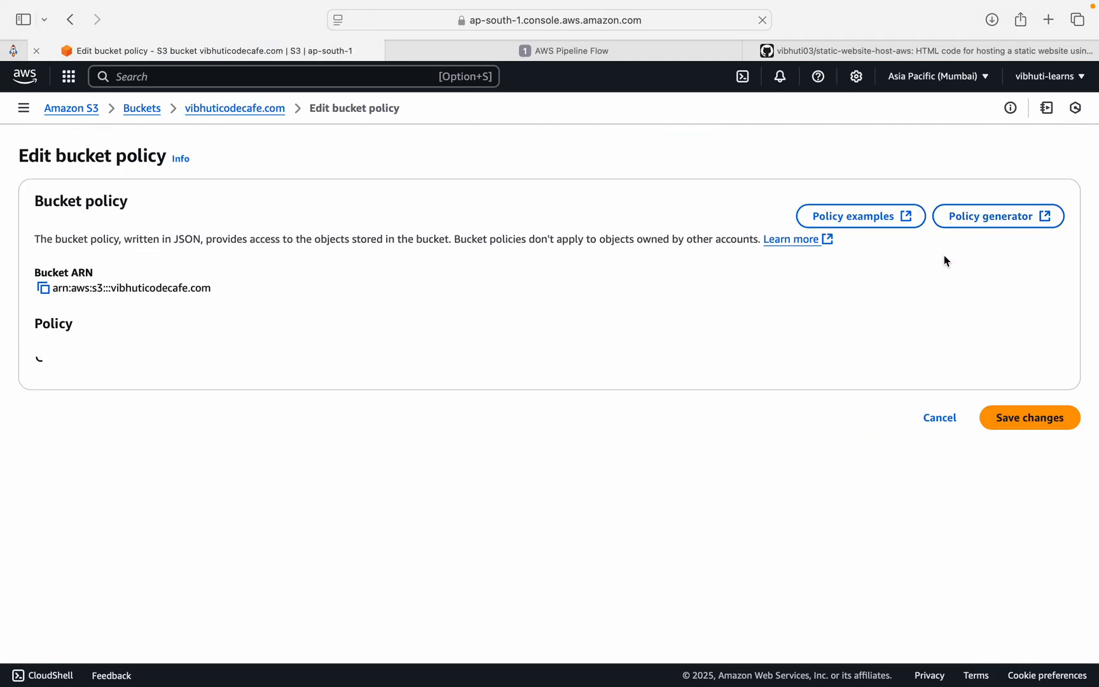
scroll(682, 312, down, 3)
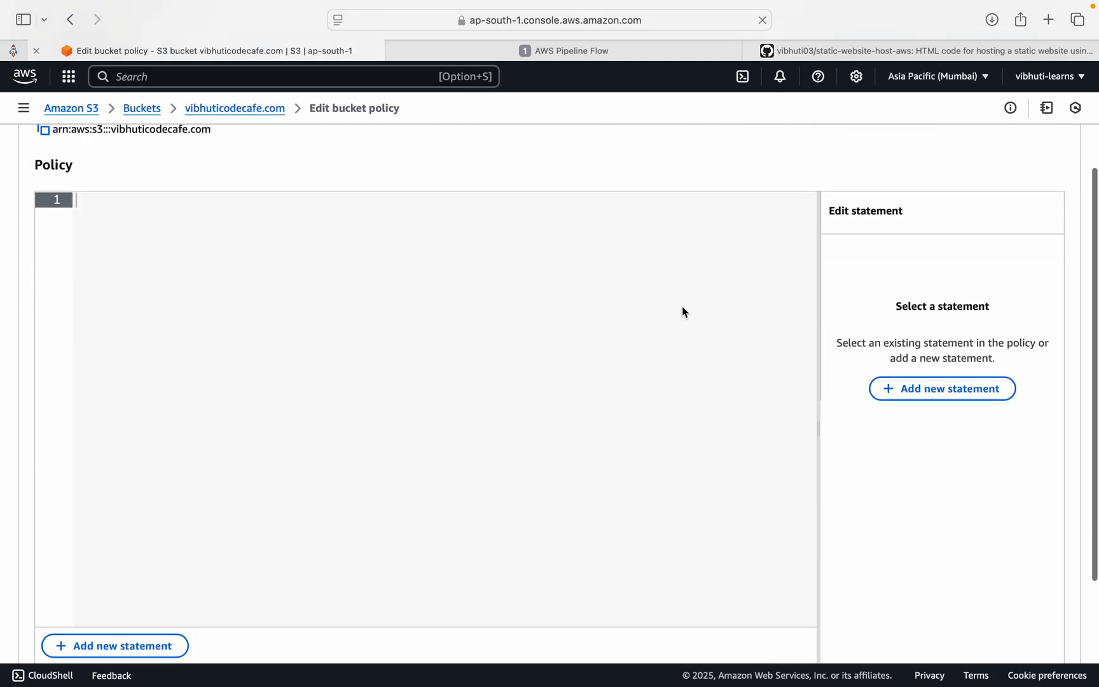
Add a new statement to the bucket policy and look over its generated JSON
scroll(682, 311, up, 2)
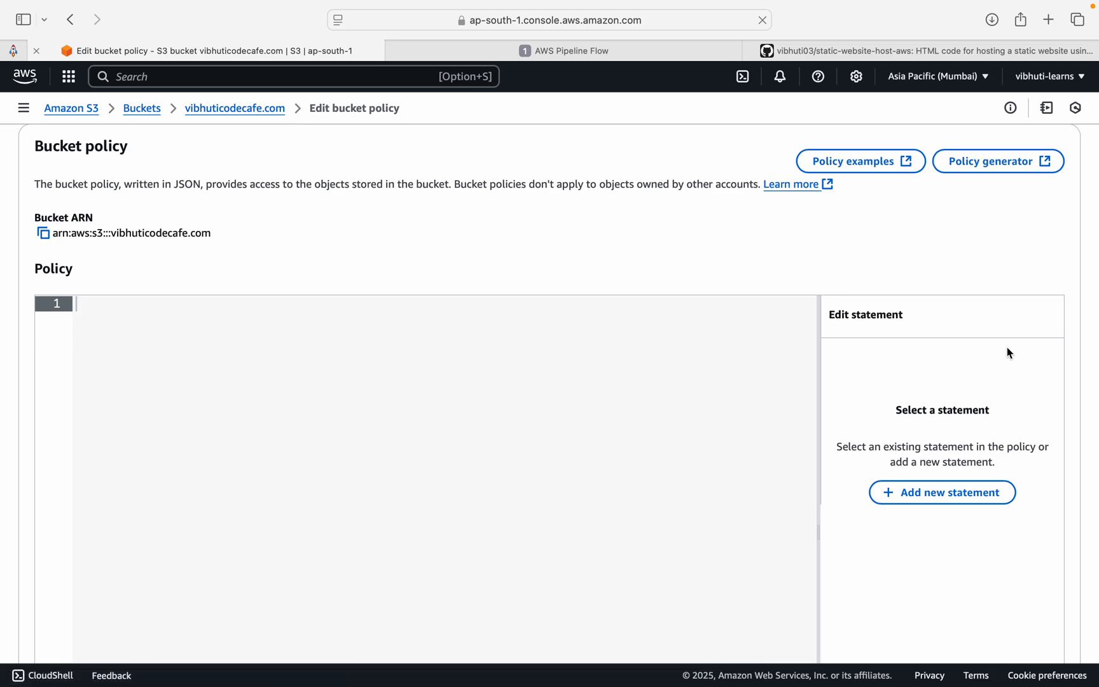
click(929, 493)
click(869, 411)
drag(103, 318, 178, 474)
click(347, 439)
drag(188, 354, 251, 424)
Find the S3 service for Statement1 and add its GetObject read action
click(903, 416)
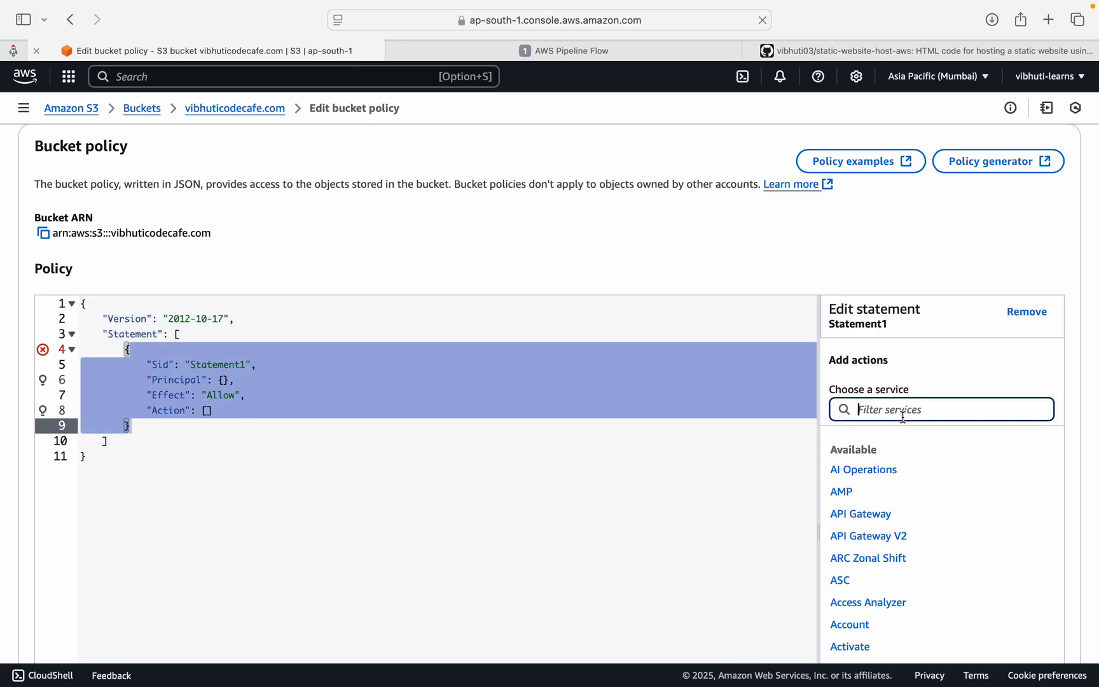
scroll(902, 351, down, 5)
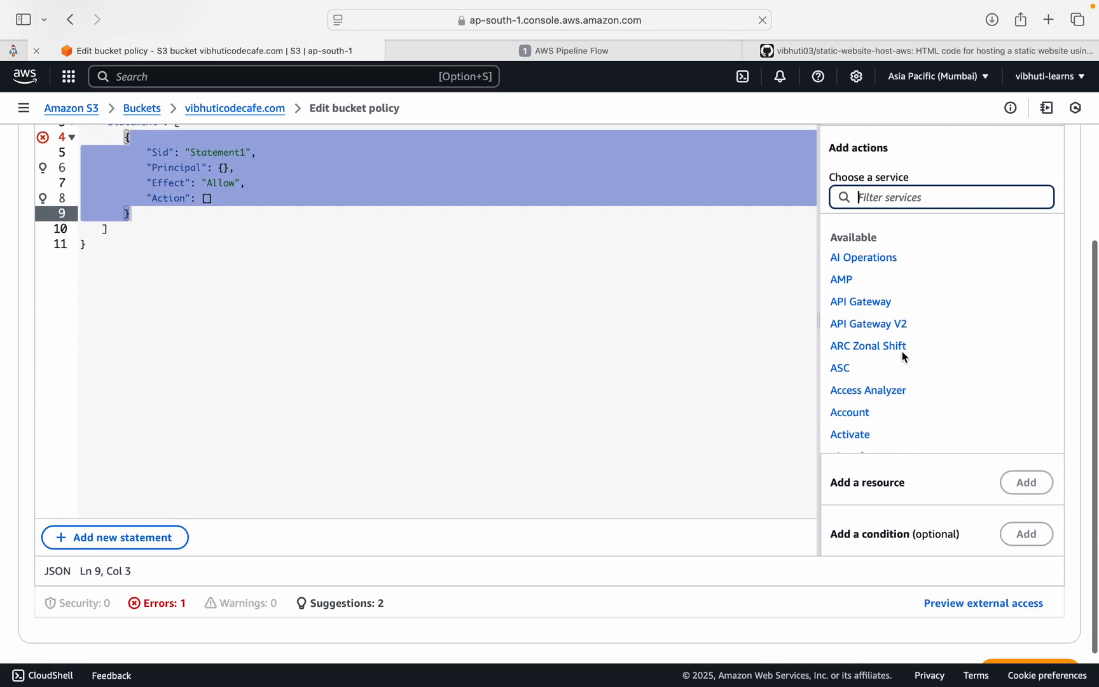
scroll(902, 351, up, 3)
text(s3)
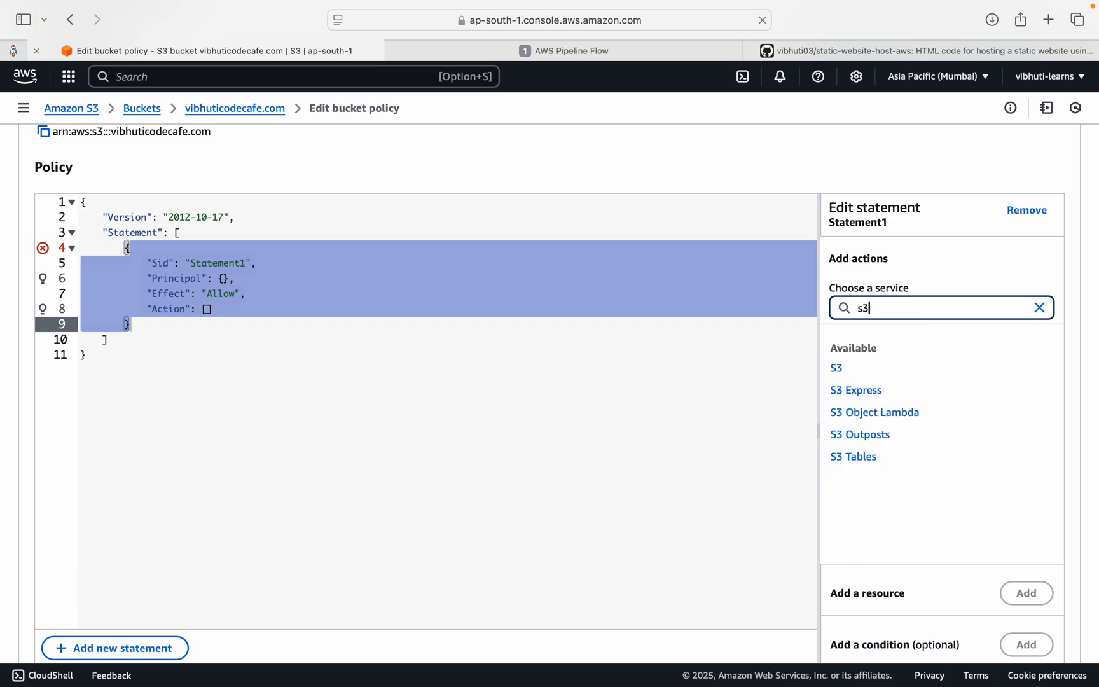
click(838, 370)
click(850, 314)
text(getob)
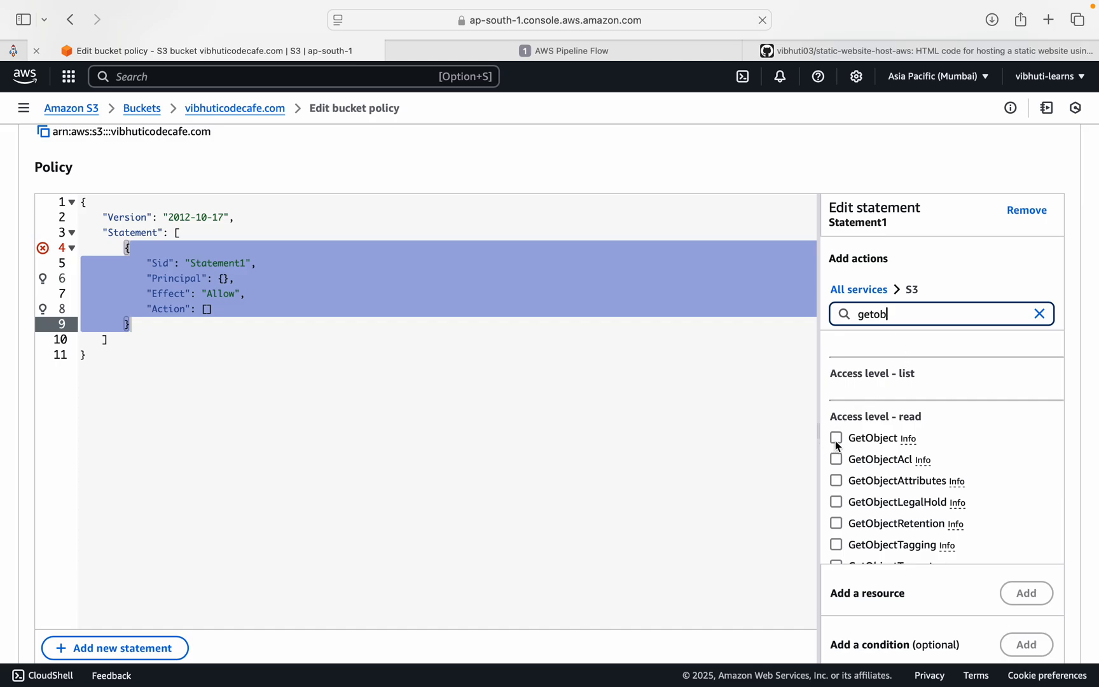
click(836, 438)
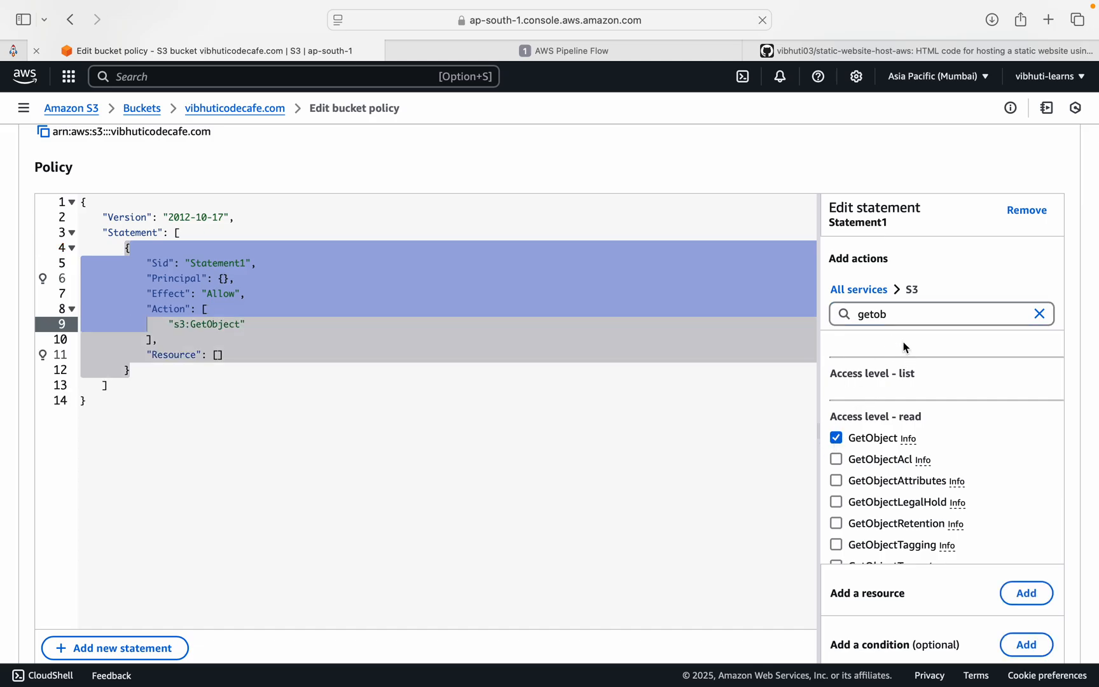
Add an S3 resource of type All Resources to the policy statement
click(1026, 593)
click(571, 391)
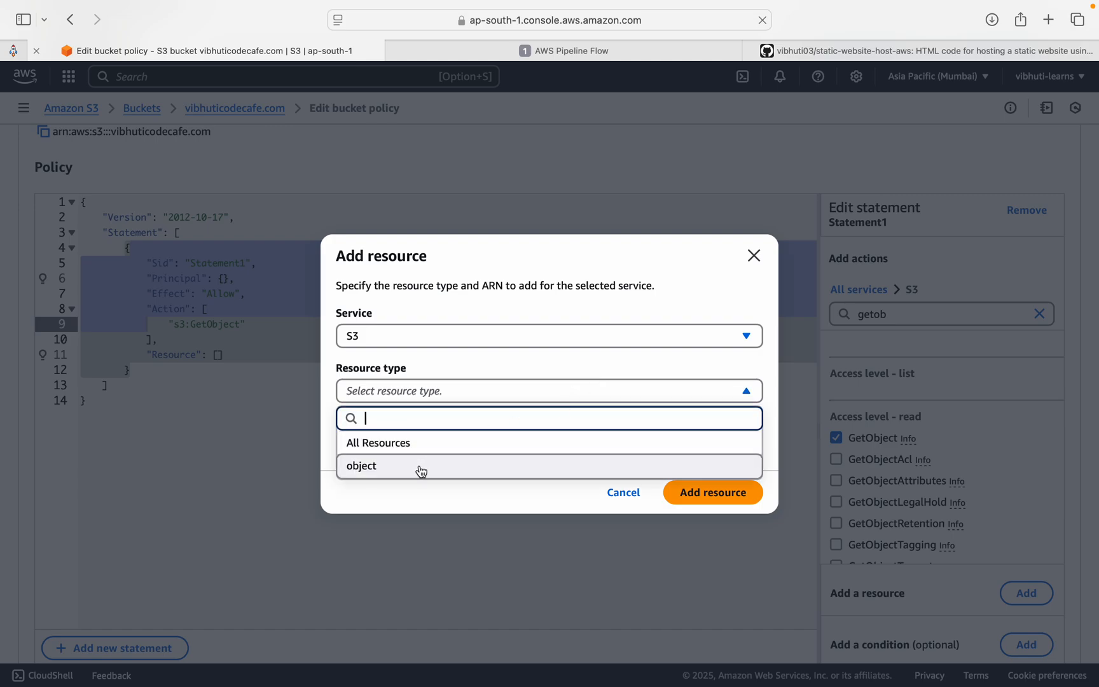
click(385, 445)
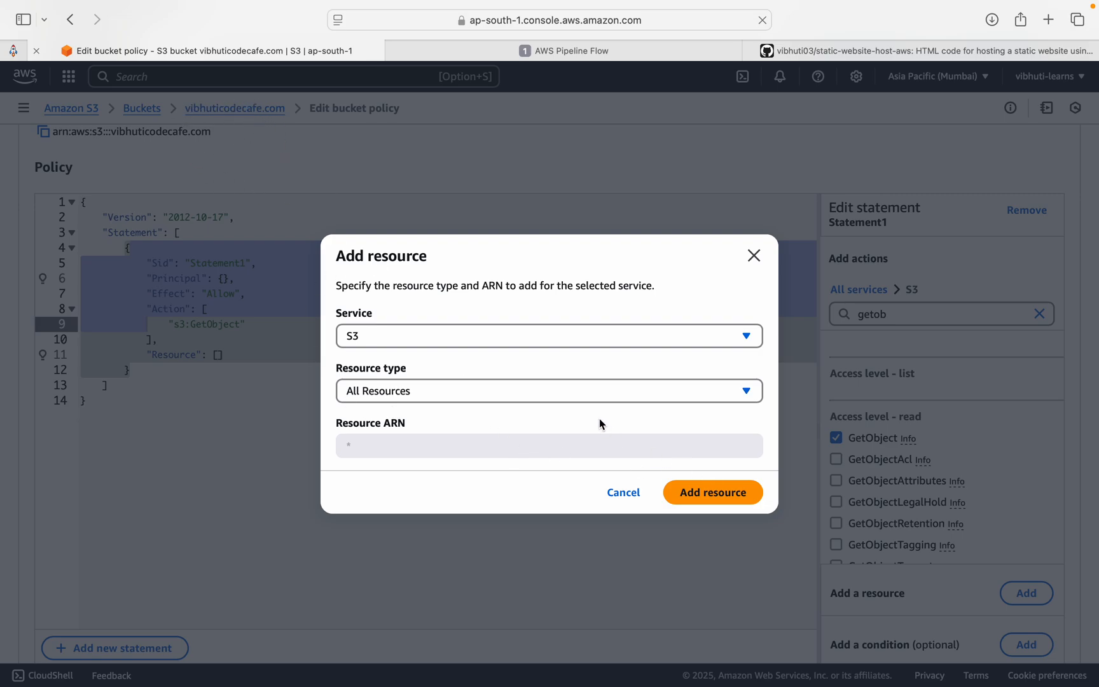
click(705, 496)
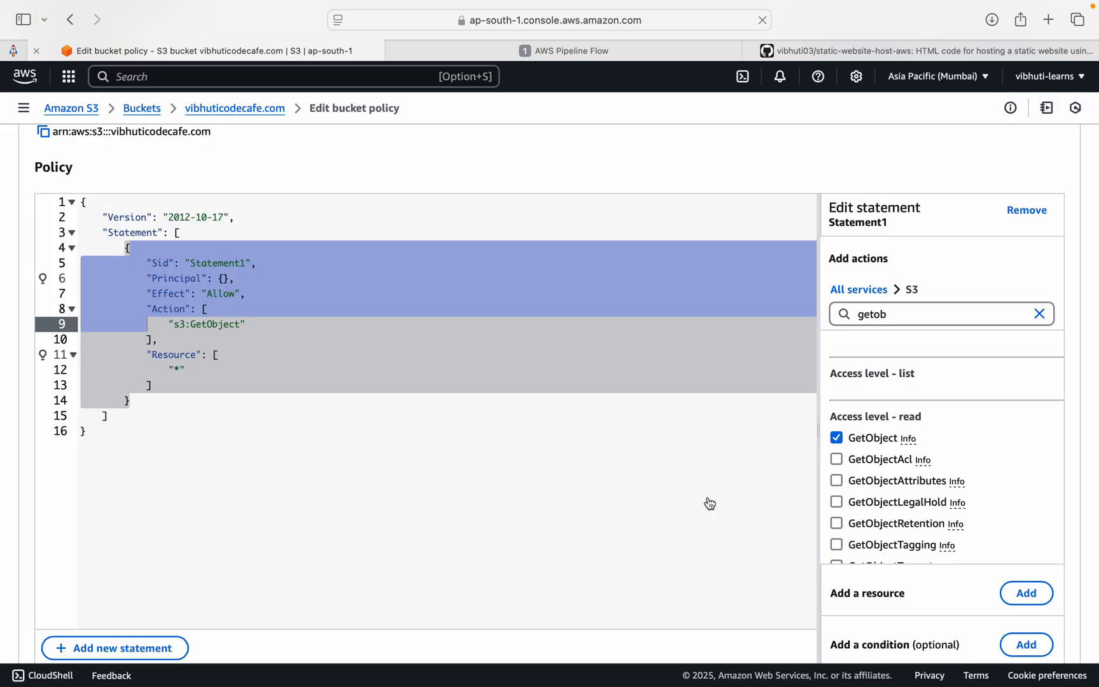
scroll(833, 518, down, 3)
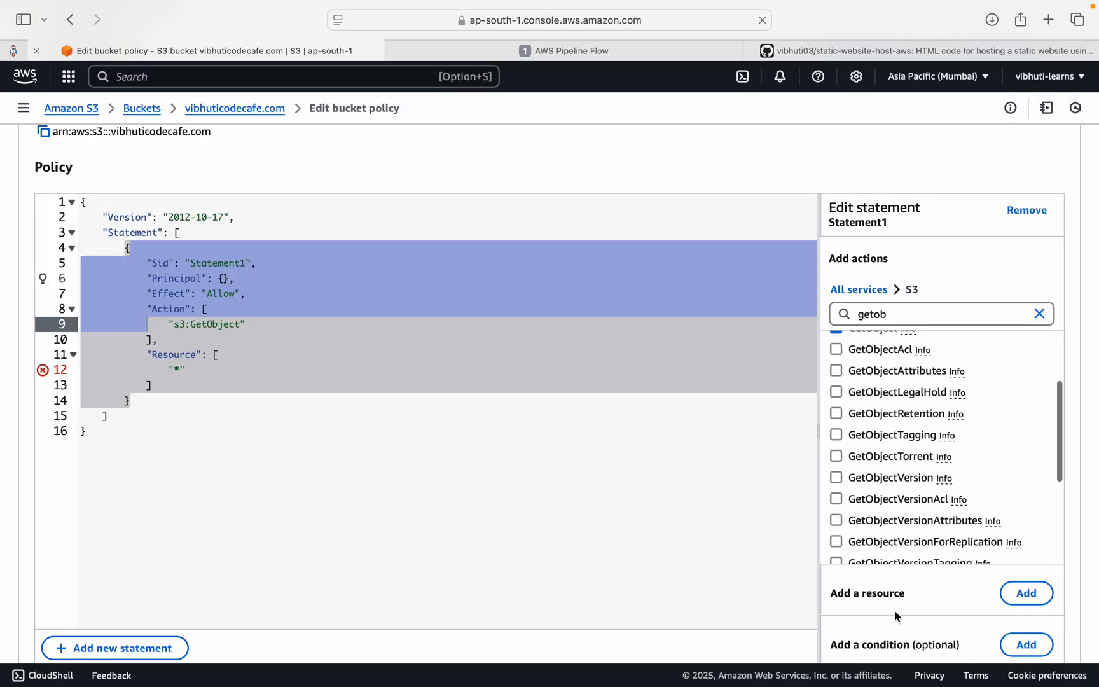
scroll(897, 614, down, 3)
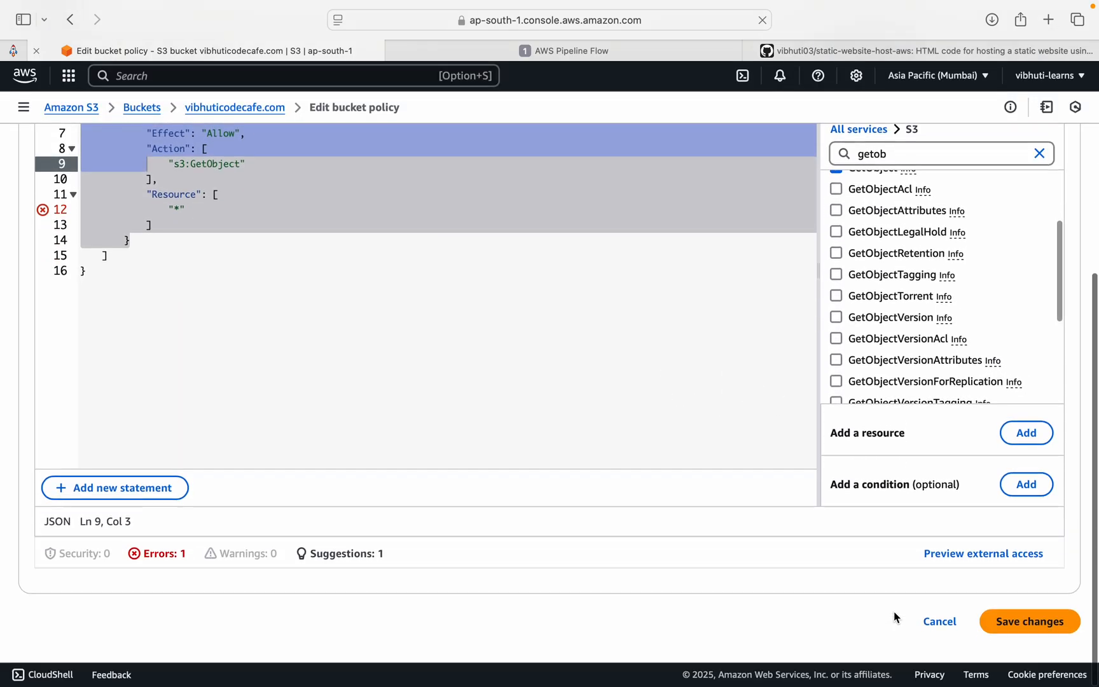
click(1026, 486)
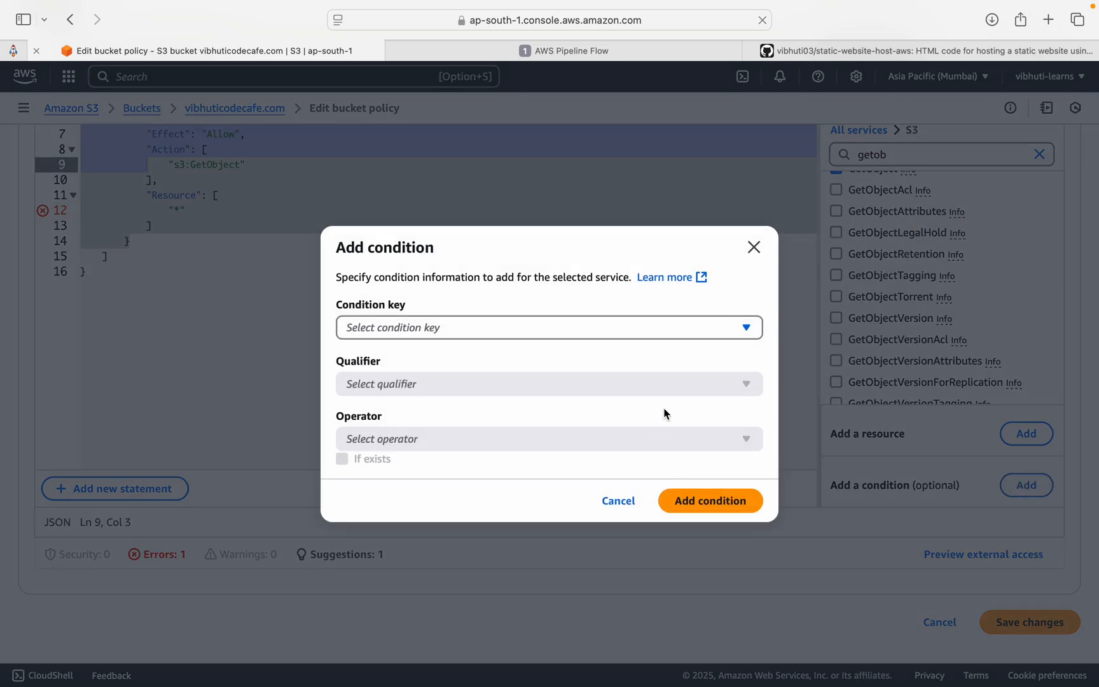
click(754, 247)
scroll(766, 421, up, 3)
click(463, 374)
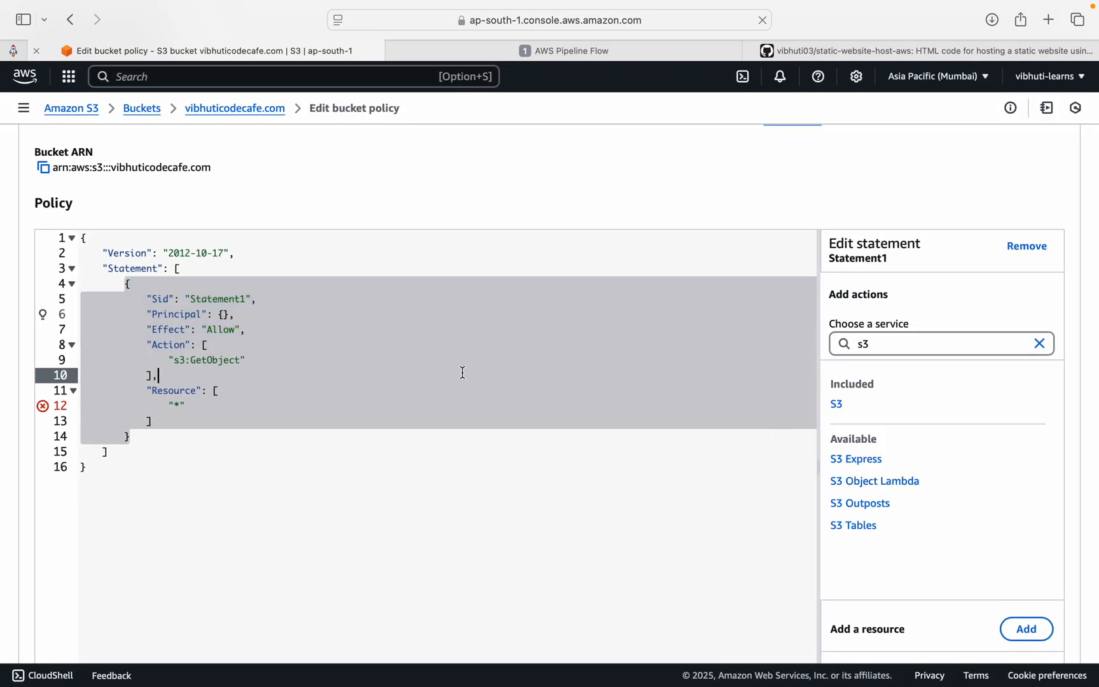
Set Statement1's Principal to "*" in the bucket policy JSON
click(224, 314)
key(BackSpace)
text(")
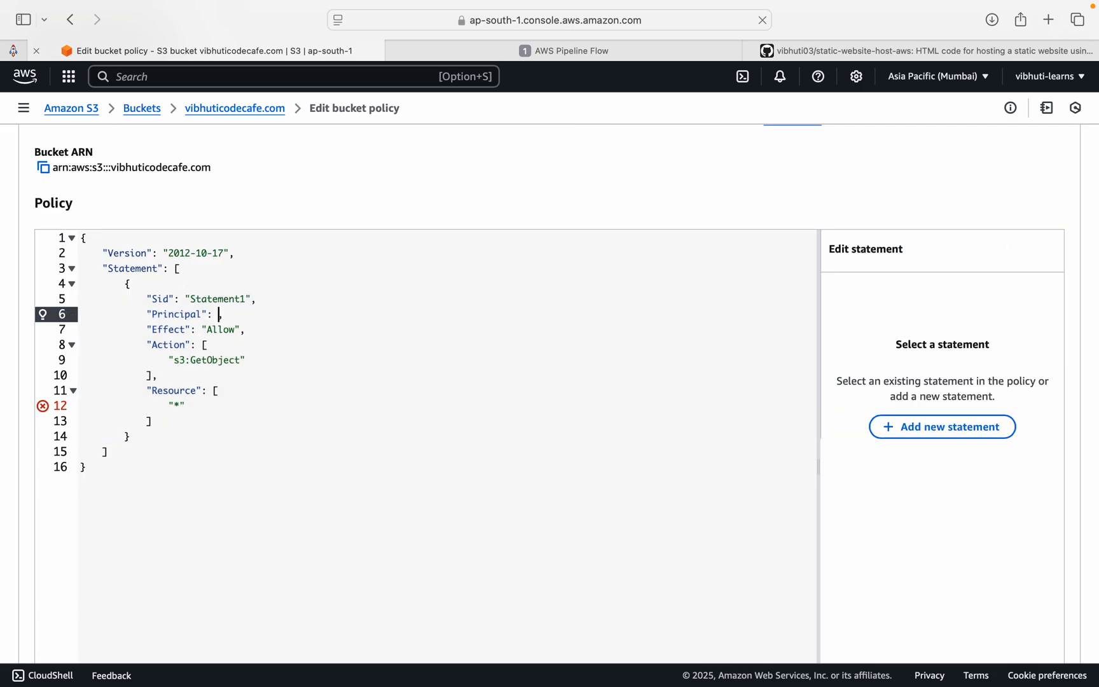
text(*)
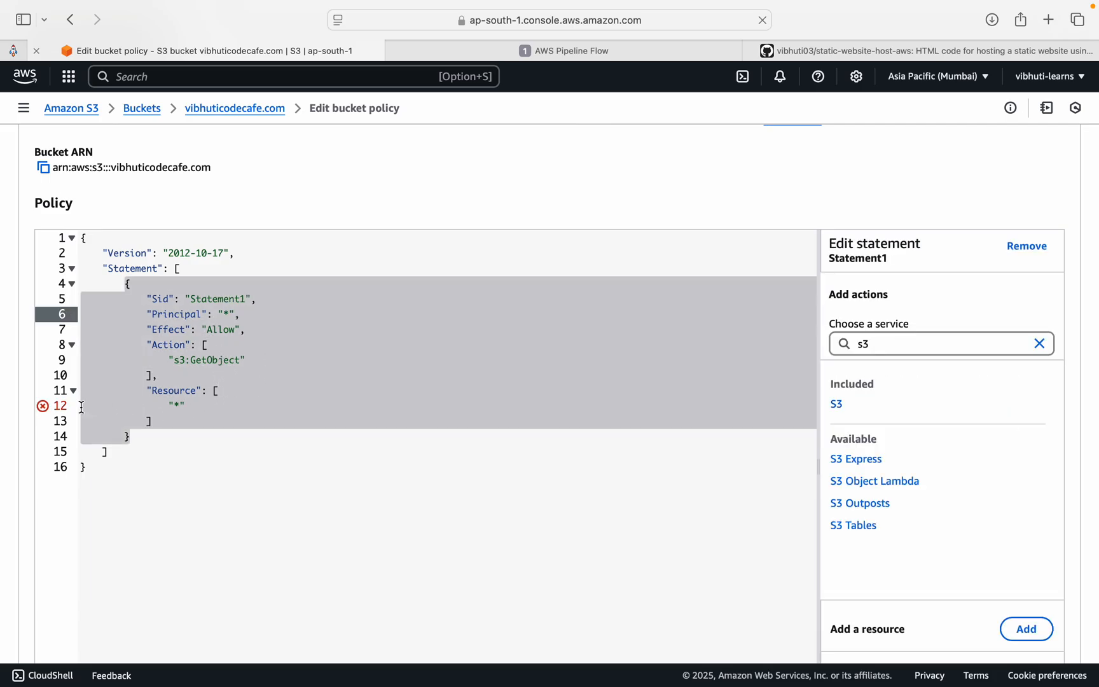
Start adding another resource to Statement1, with service S3 and resource type object
click(169, 408)
mouse_move(54, 410)
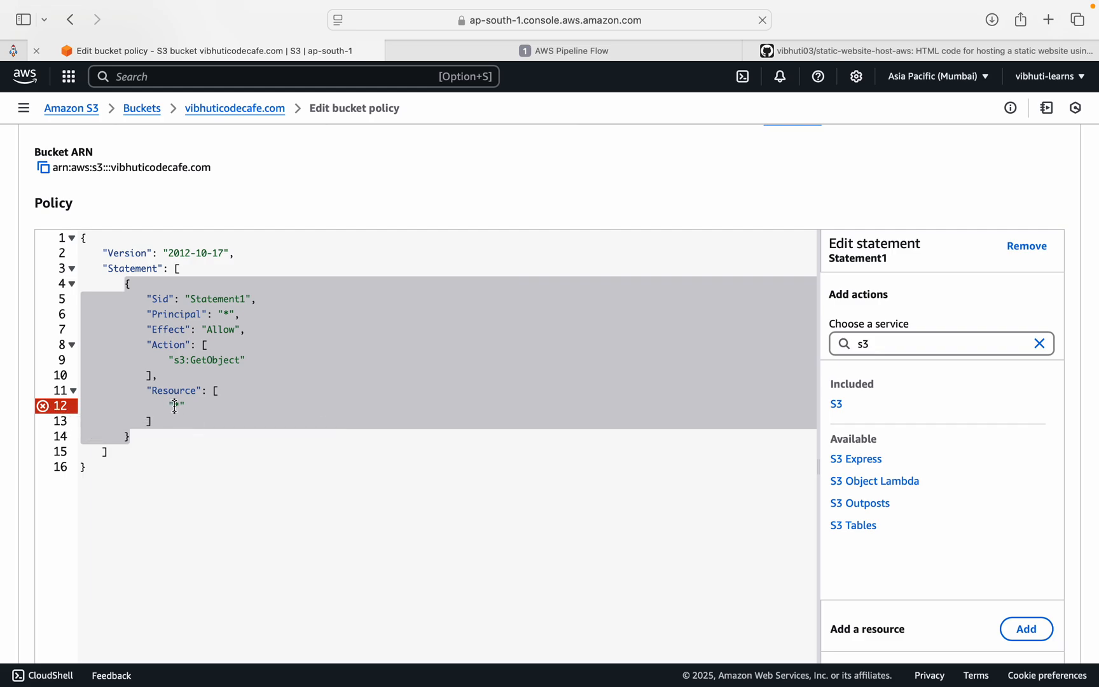
scroll(992, 534, down, 3)
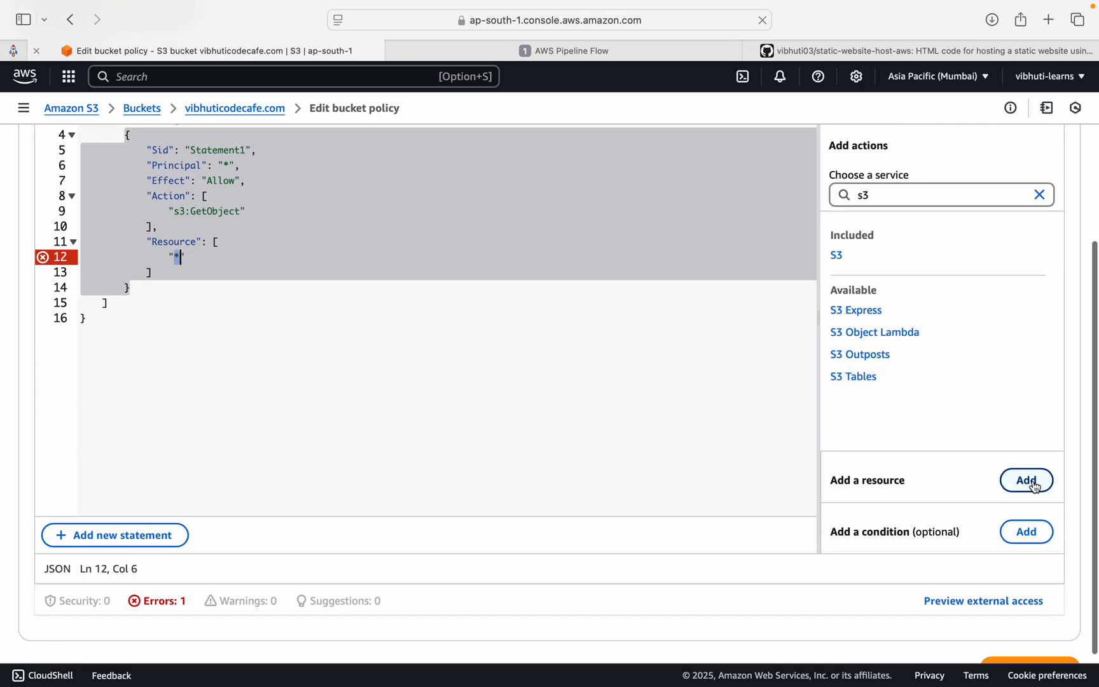
click(1030, 485)
click(612, 344)
click(588, 303)
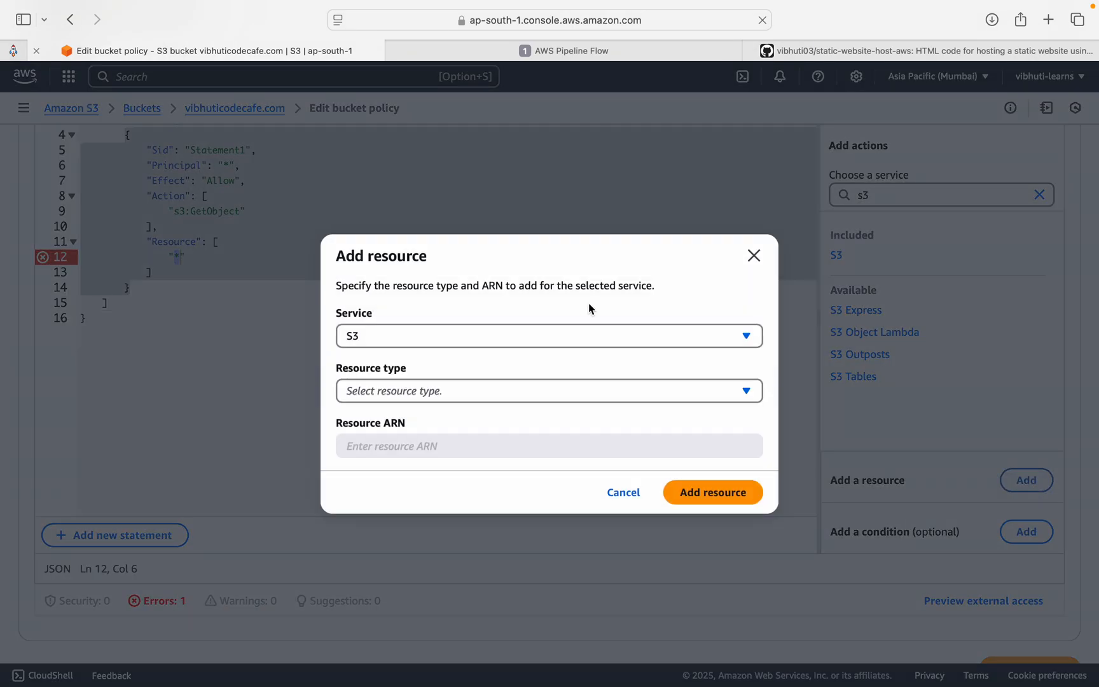
click(531, 391)
click(471, 467)
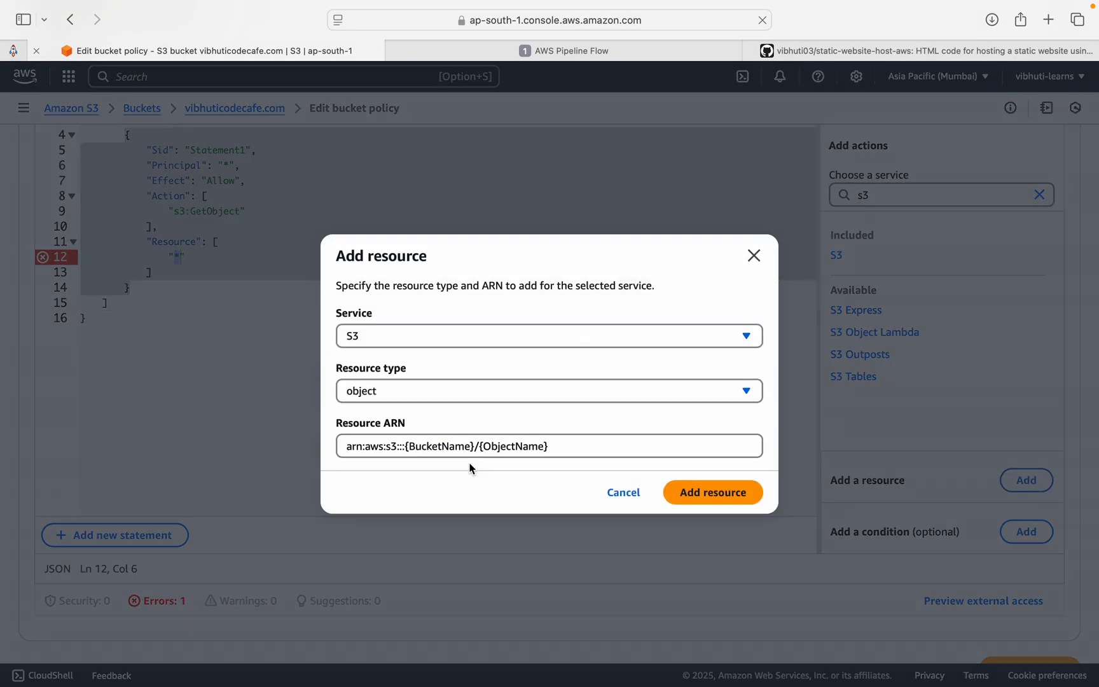
click(484, 444)
click(387, 388)
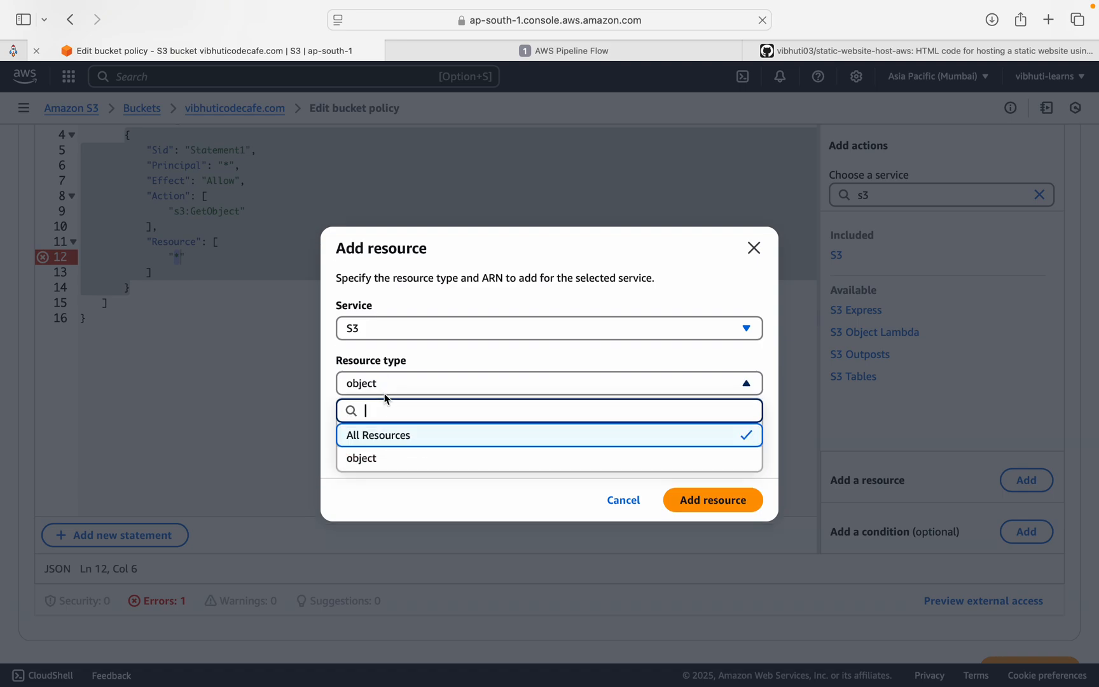
click(462, 383)
click(407, 441)
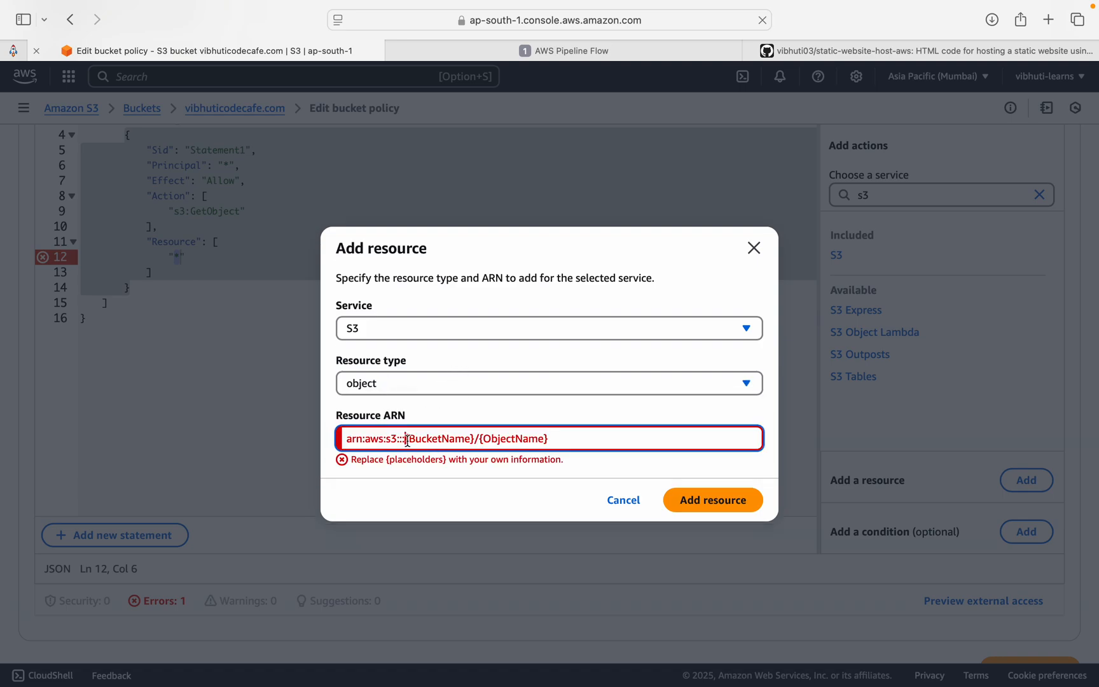
Fill in the resource ARN as arn:aws:s3:::vibhuticodecafe.com/* and add the resource to the statement
drag(407, 441, 479, 443)
key(BackSpace)
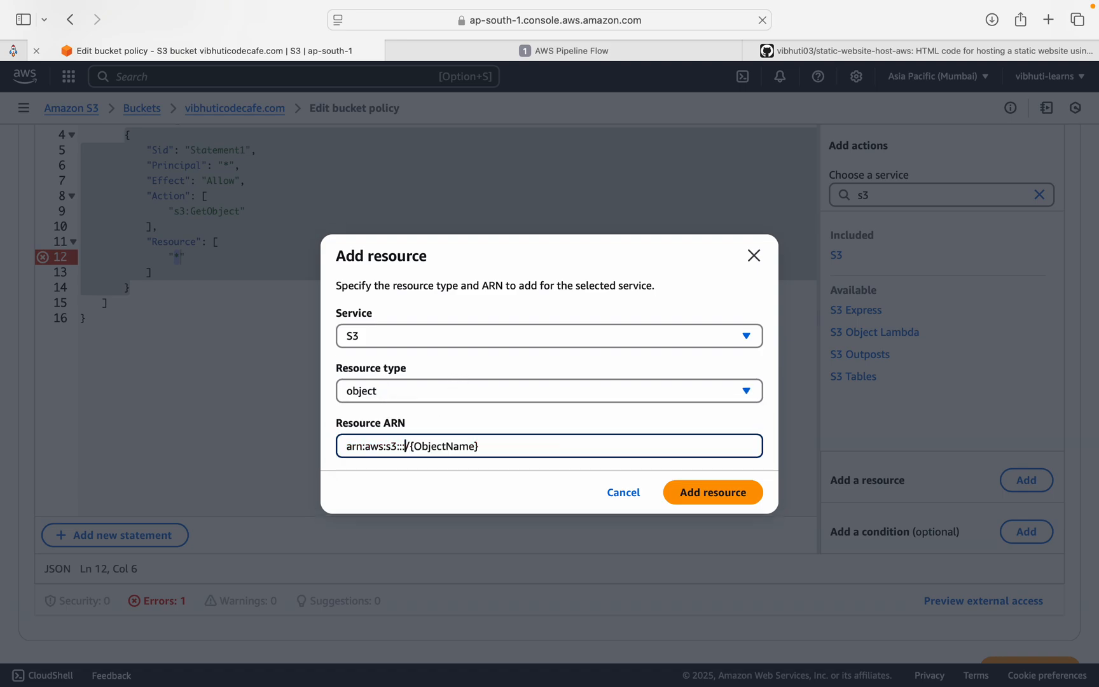
text(vibhuticode)
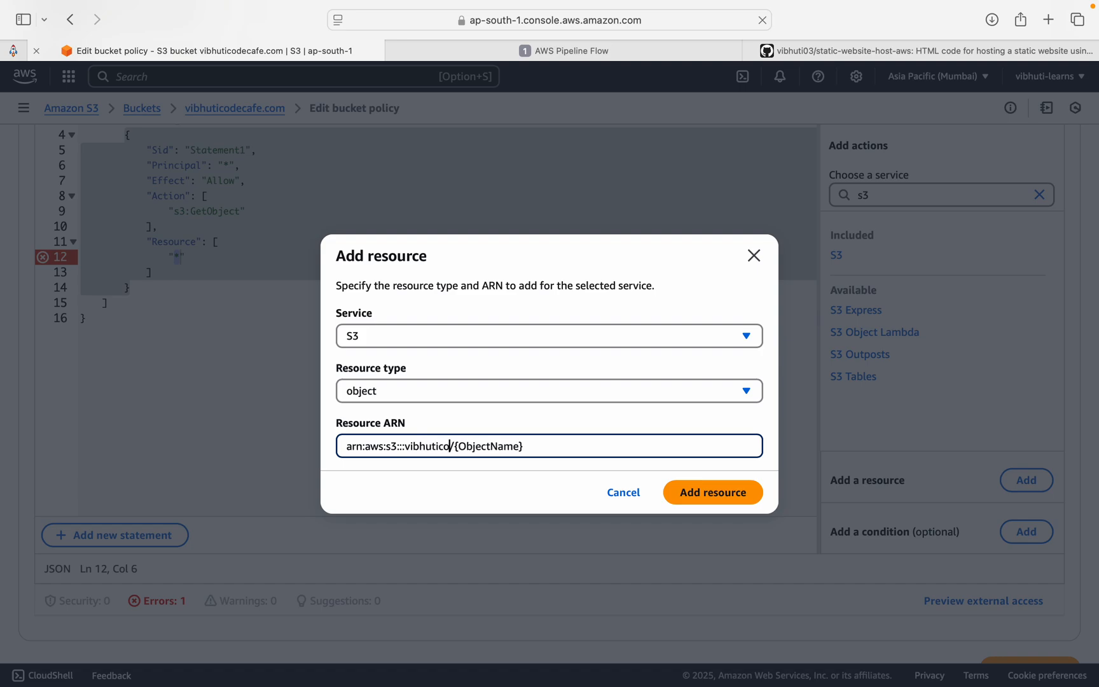
text(cafe.com)
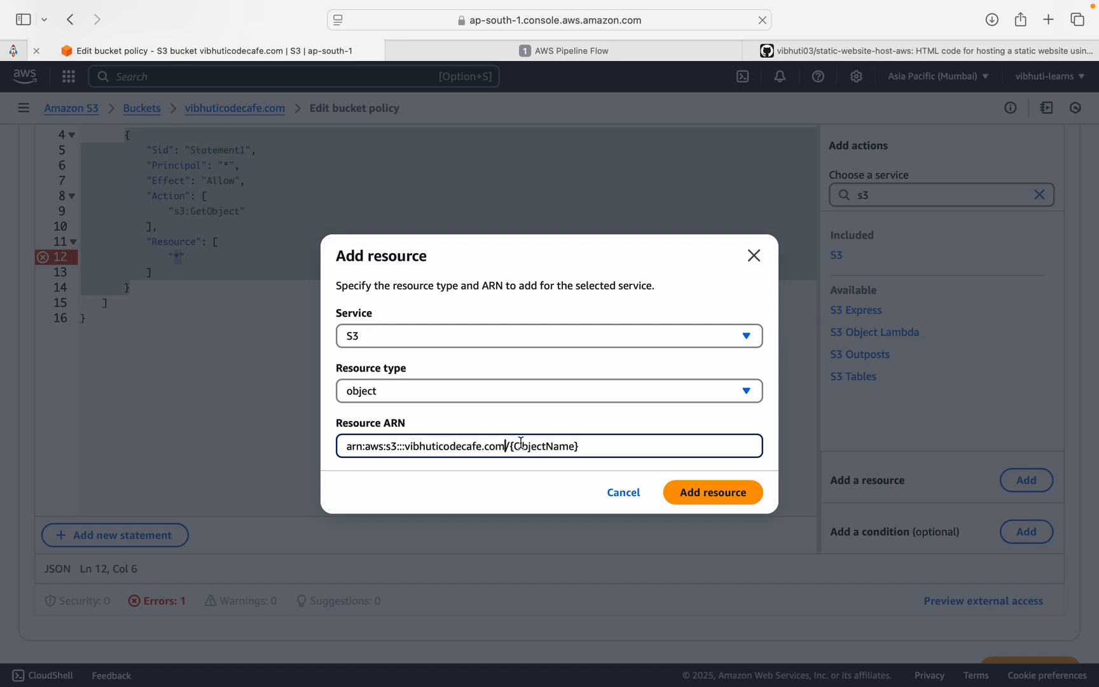
drag(581, 447, 508, 453)
key(BackSpace)
click(738, 503)
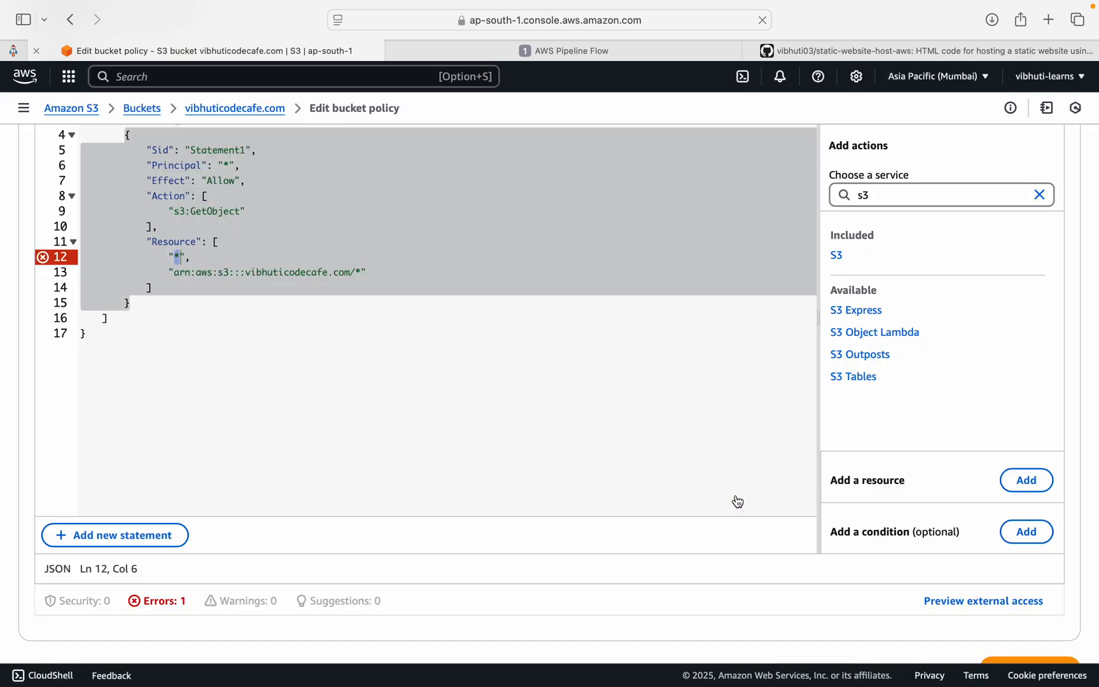
Delete the "*" line from Statement1's Resource list, keeping only the bucket's ARN entry
scroll(236, 343, up, 2)
drag(191, 318, 77, 319)
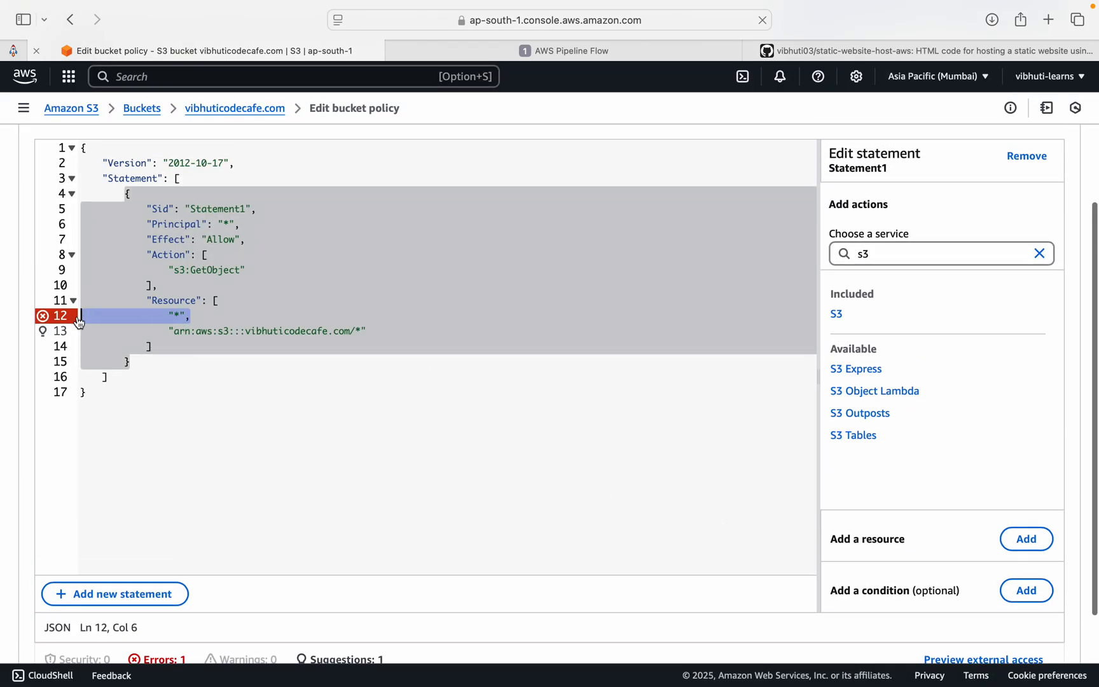
key(BackSpace)
key(BackSpace)
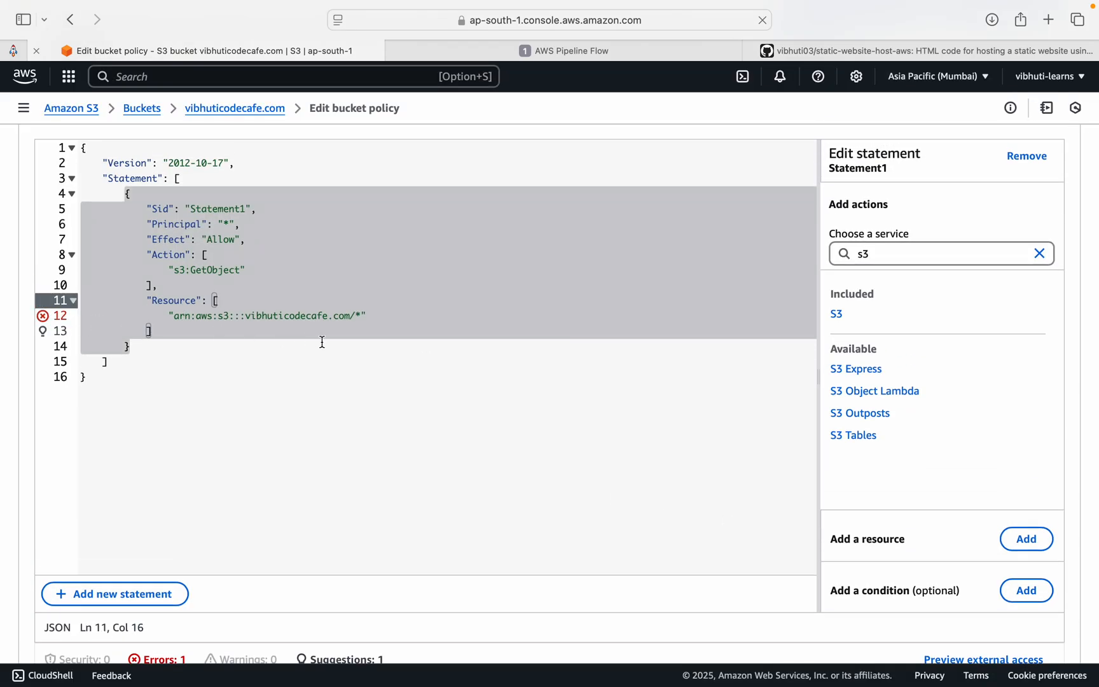
click(323, 342)
Check over the finished bucket policy and save the changes
scroll(239, 294, up, 2)
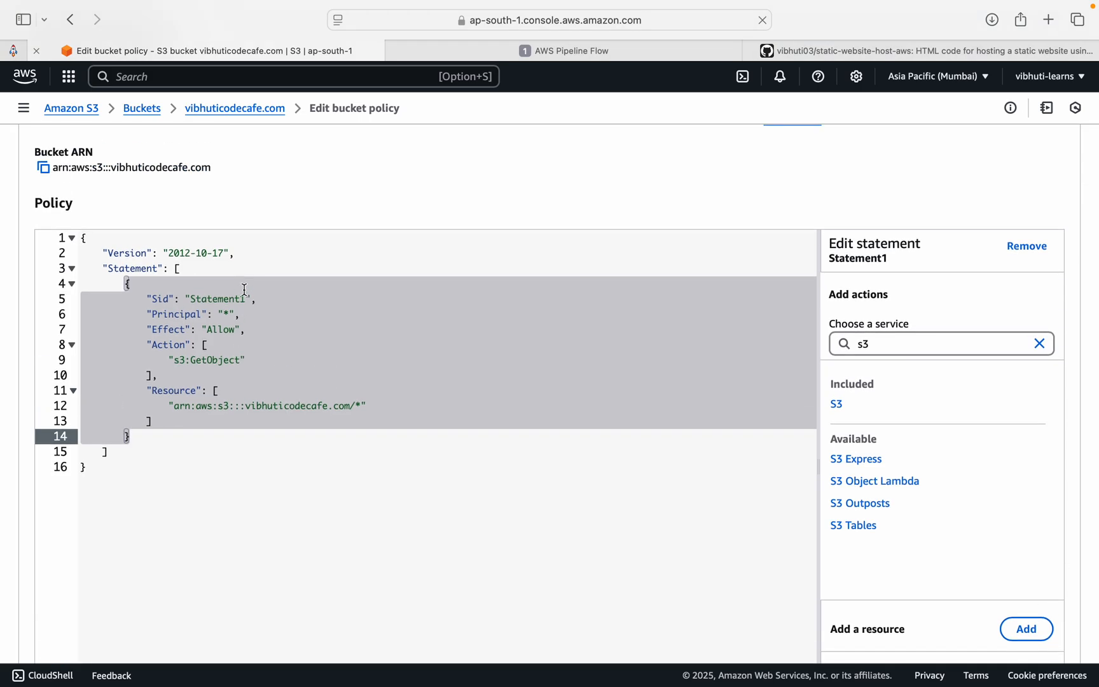
scroll(170, 344, down, 3)
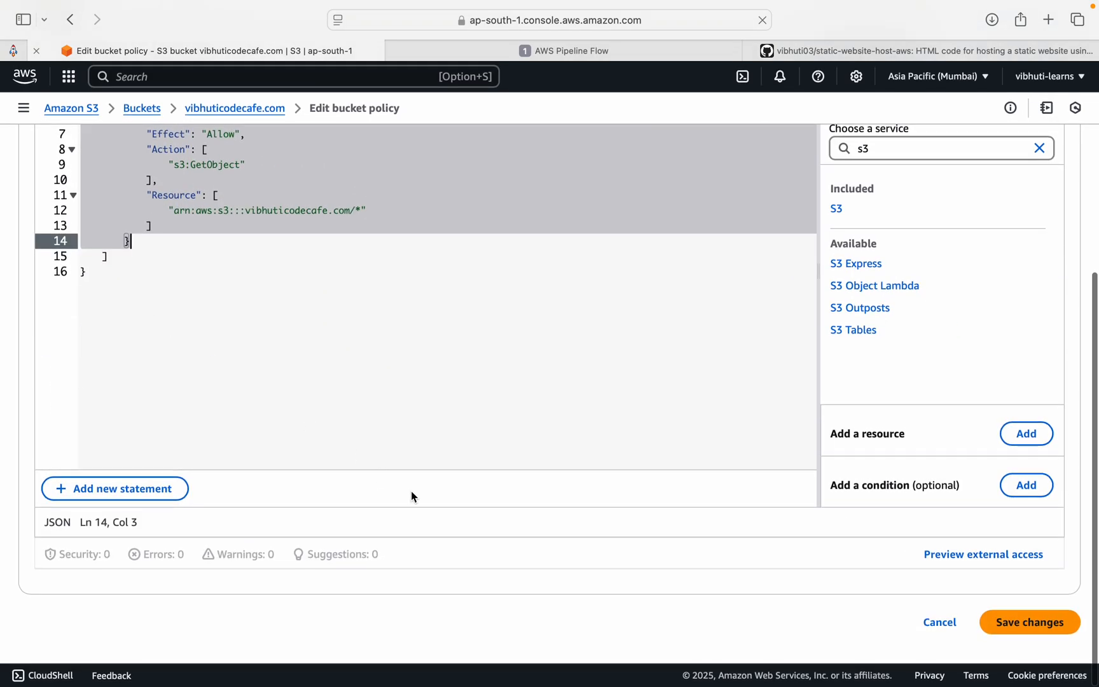
click(1030, 623)
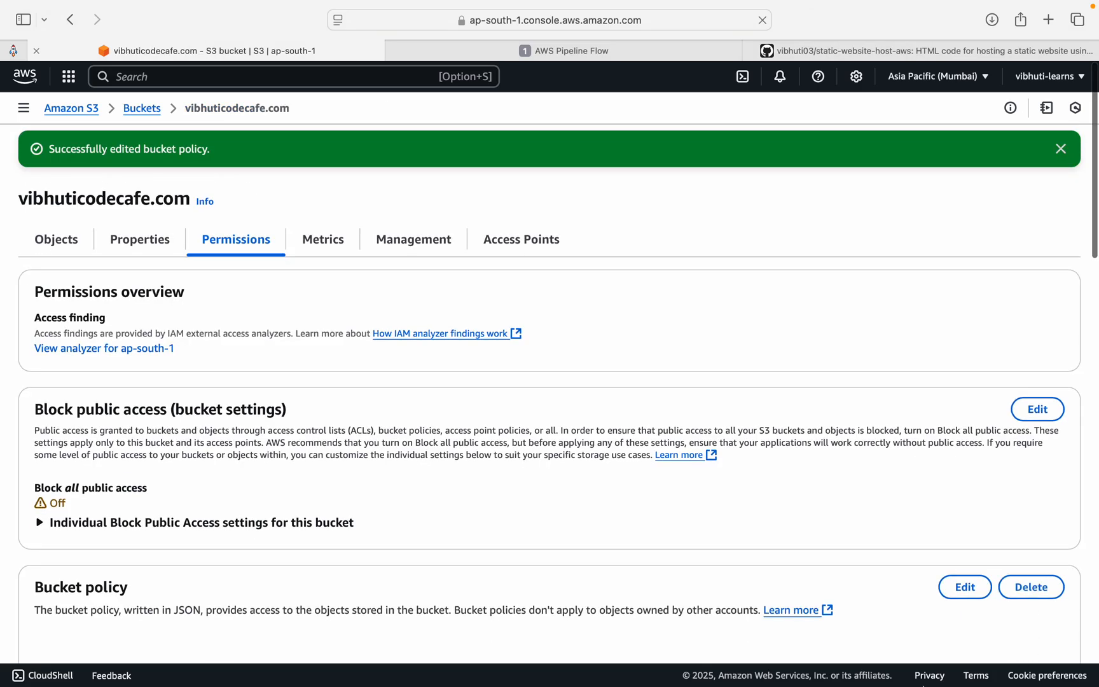
Review the bucket's permissions and read the saved policy's effect, principal, action and resource
scroll(408, 435, down, 1)
scroll(407, 435, down, 6)
scroll(408, 436, up, 7)
click(71, 244)
drag(20, 156, 233, 186)
click(232, 202)
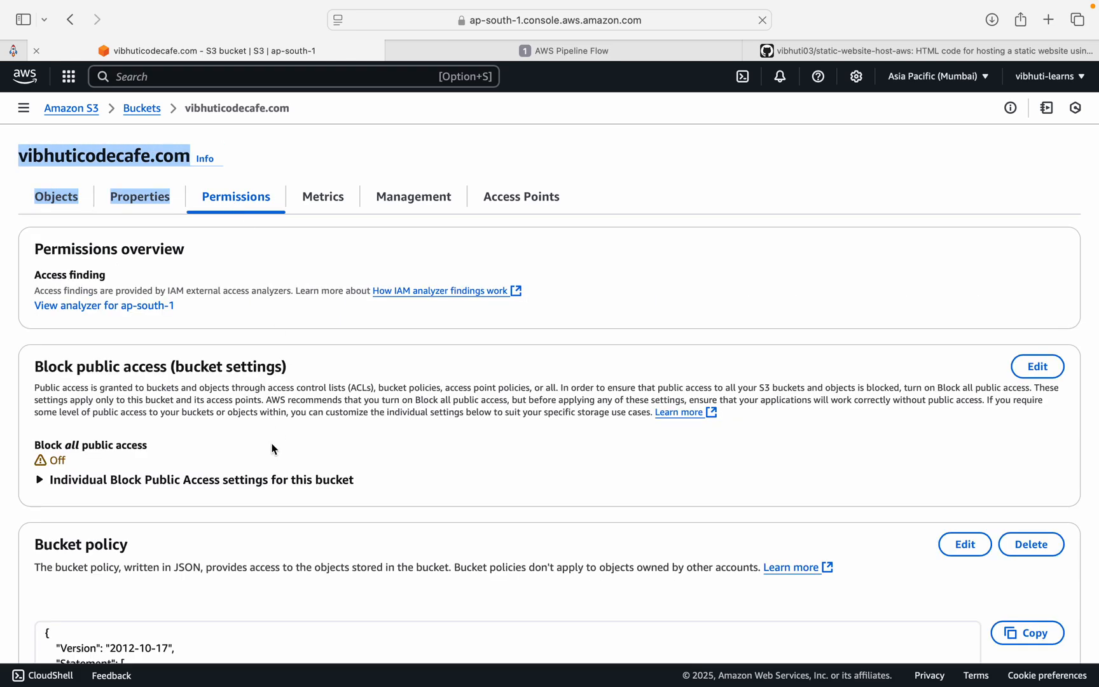
scroll(270, 446, down, 3)
scroll(270, 446, down, 3)
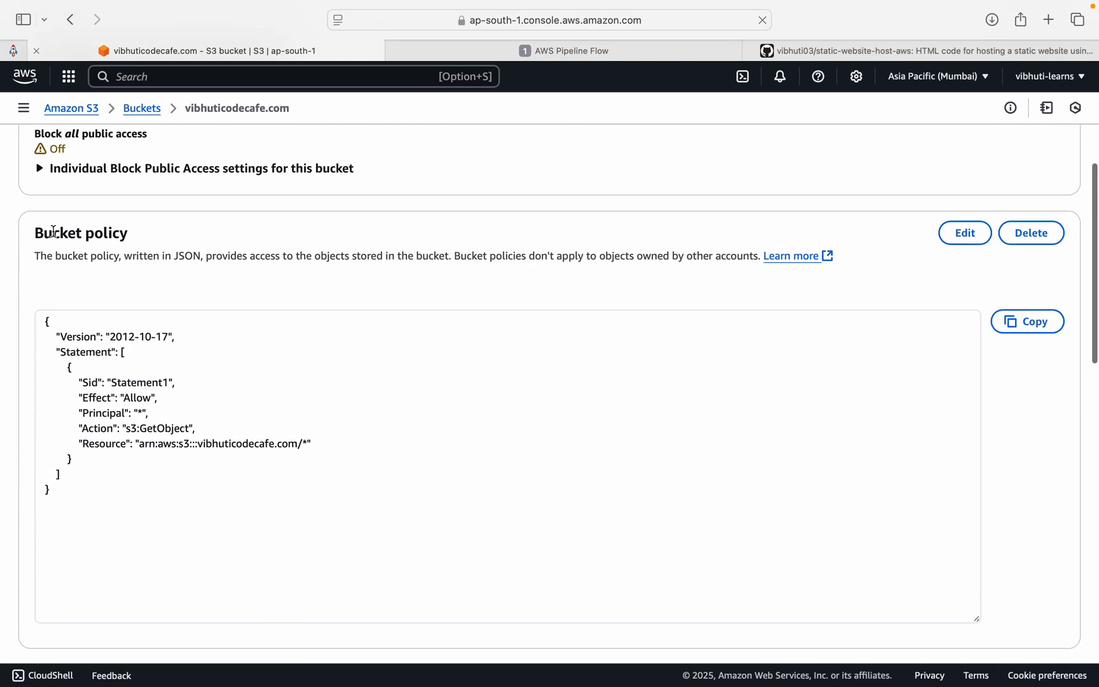
drag(40, 232, 153, 242)
drag(49, 329, 88, 539)
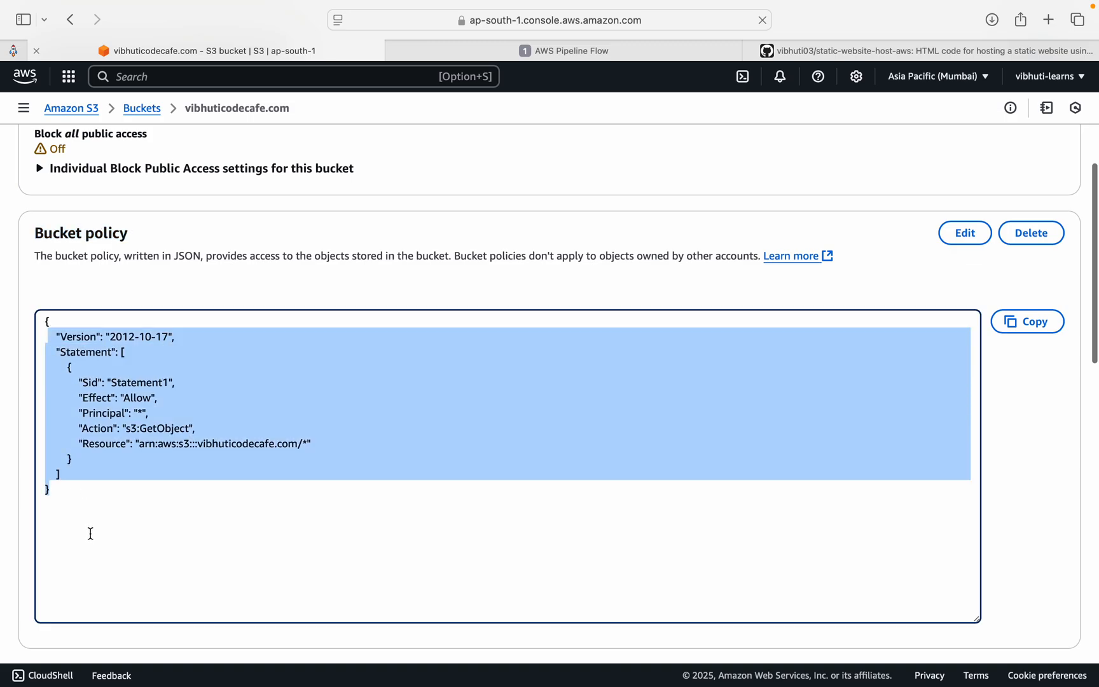
click(135, 498)
drag(69, 368, 95, 484)
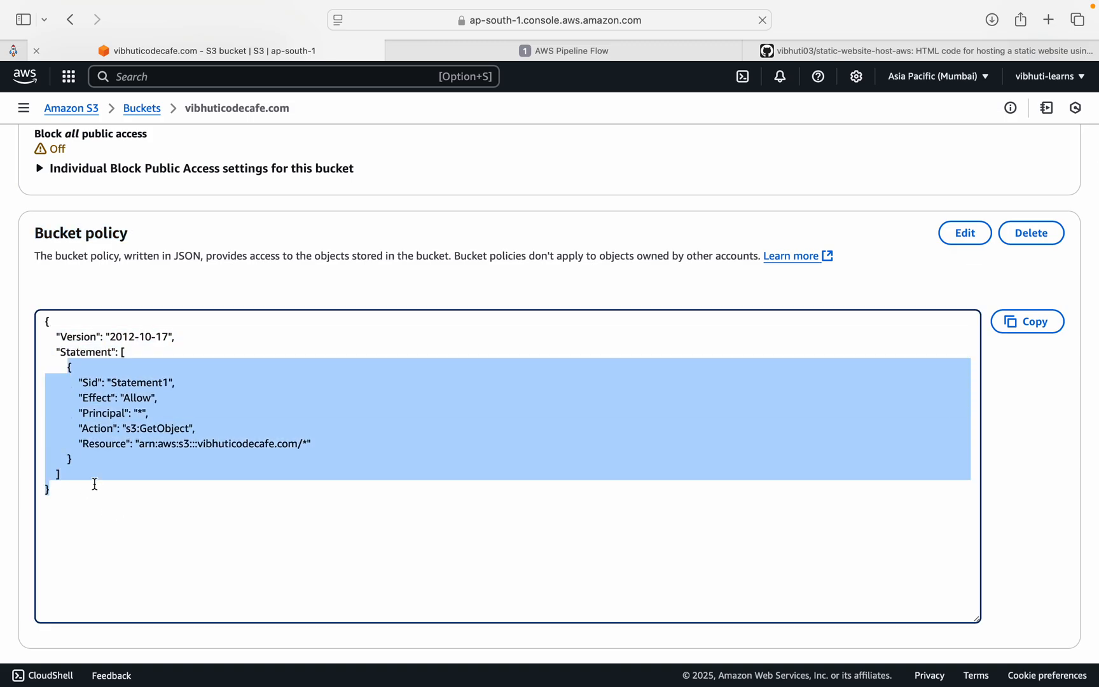
click(176, 387)
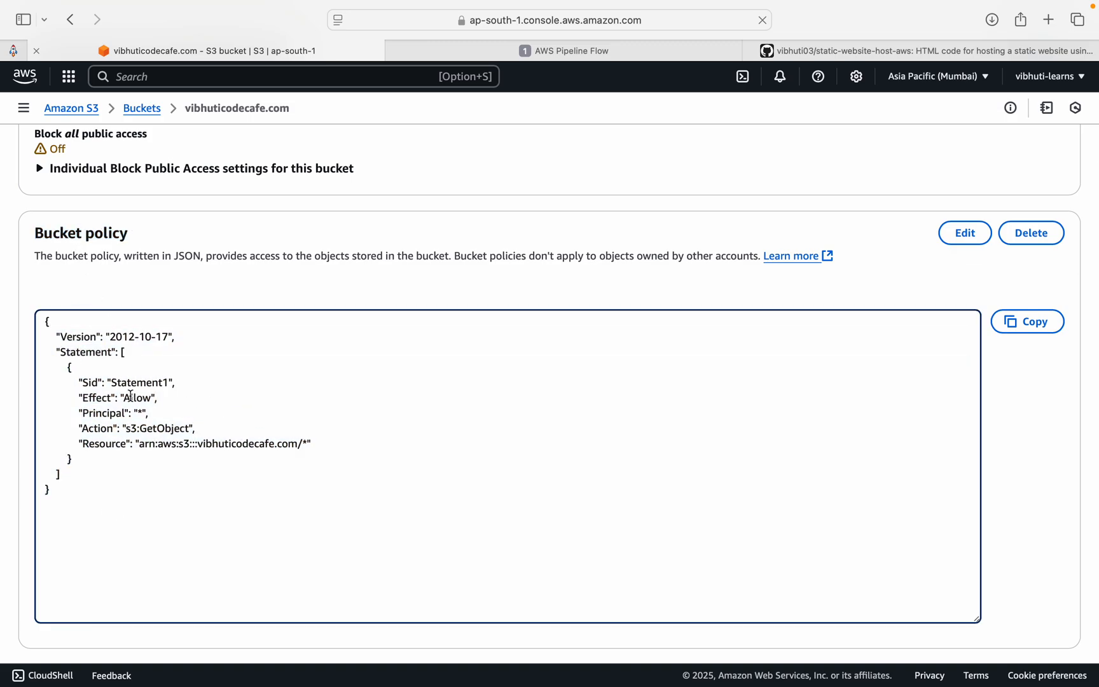
drag(132, 399, 196, 430)
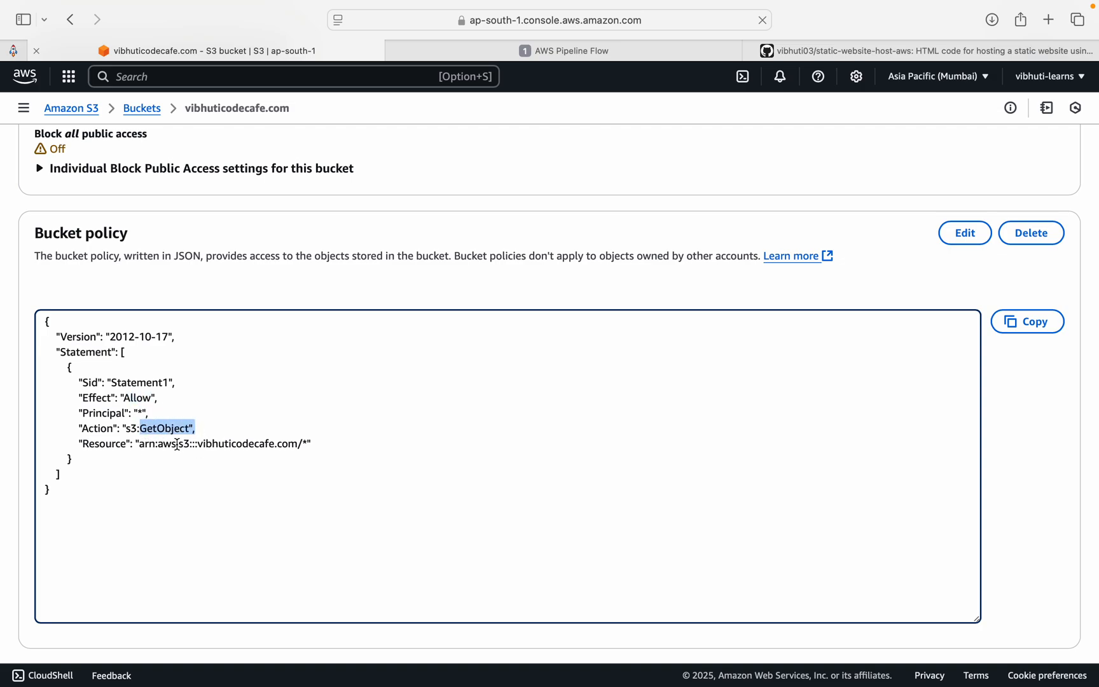
double_click(304, 444)
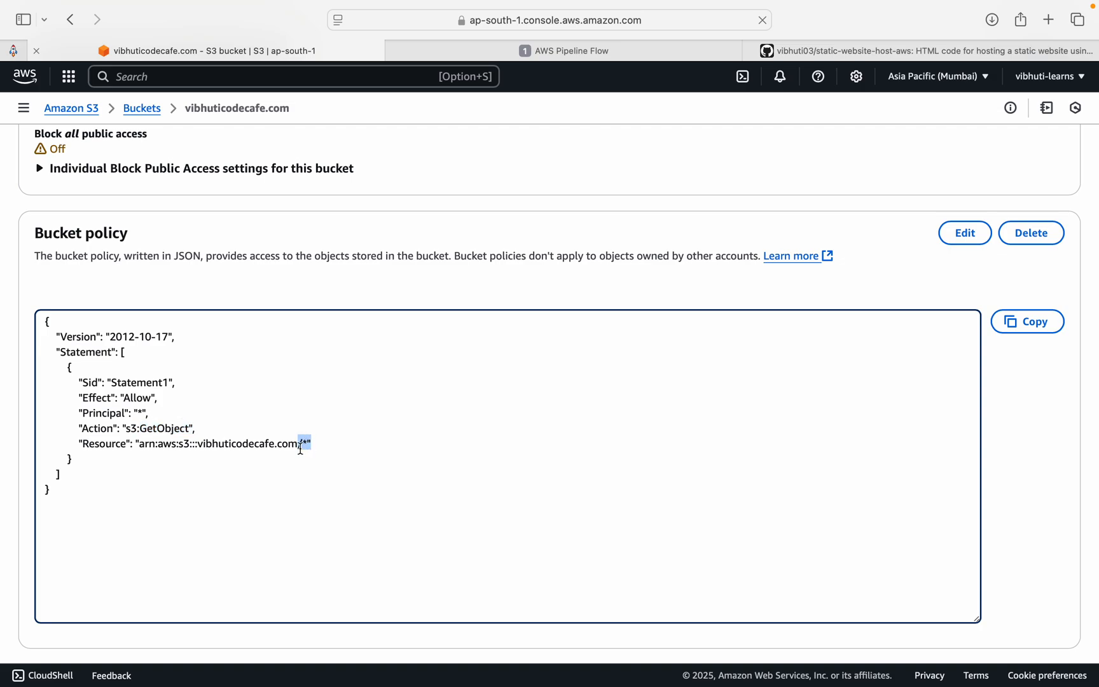
drag(196, 444, 234, 442)
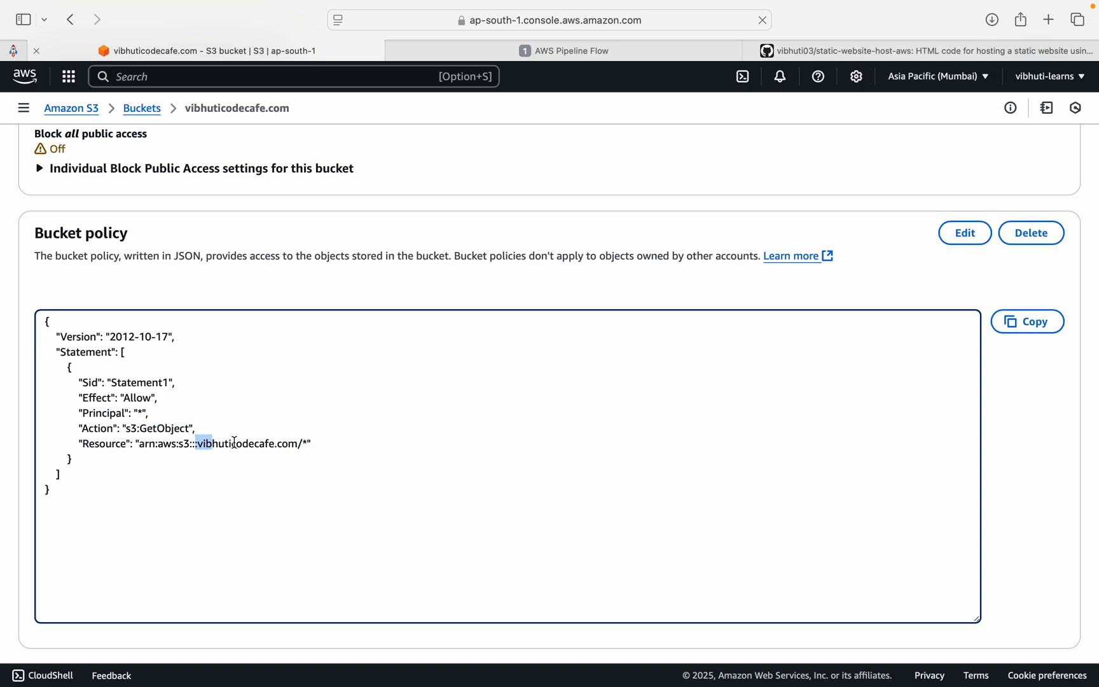
click(371, 388)
Go to the bucket's properties and open the static website hosting settings for editing
scroll(371, 388, up, 5)
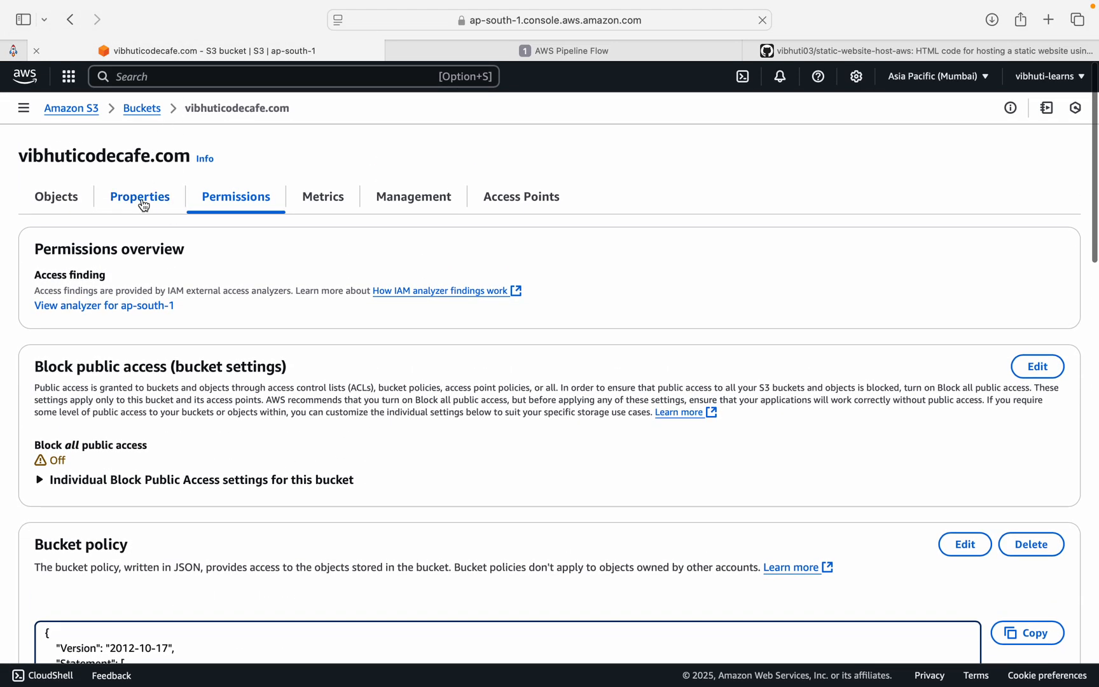
click(142, 201)
scroll(215, 375, down, 4)
scroll(215, 383, down, 15)
scroll(215, 382, down, 10)
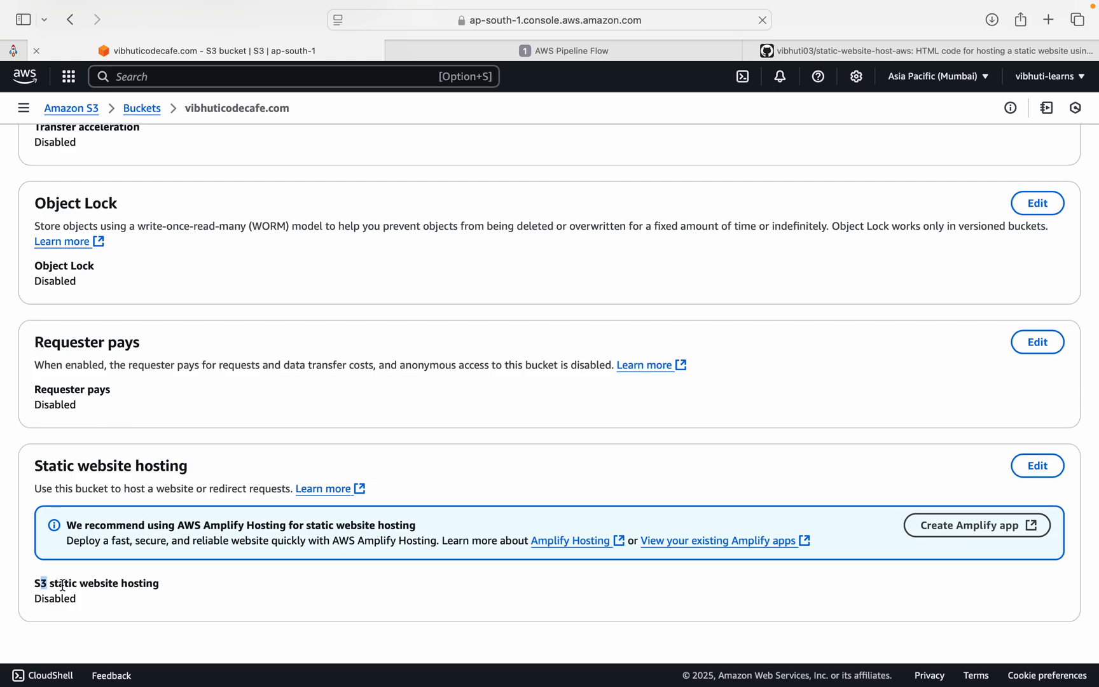
drag(40, 584, 150, 588)
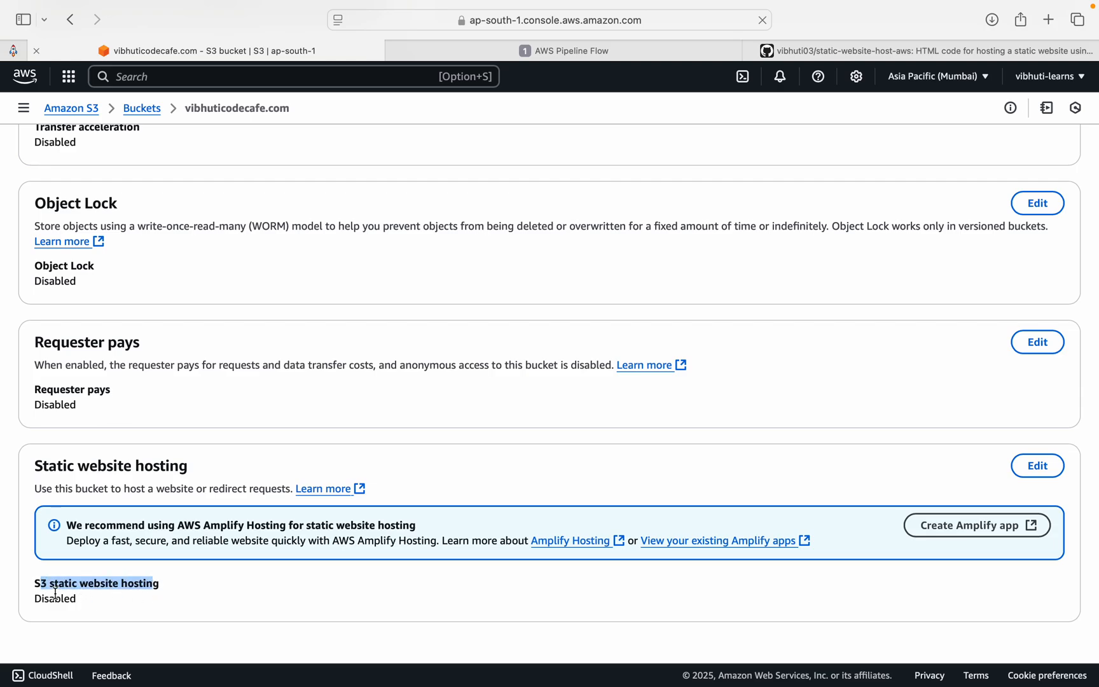
drag(55, 597, 122, 601)
click(1047, 466)
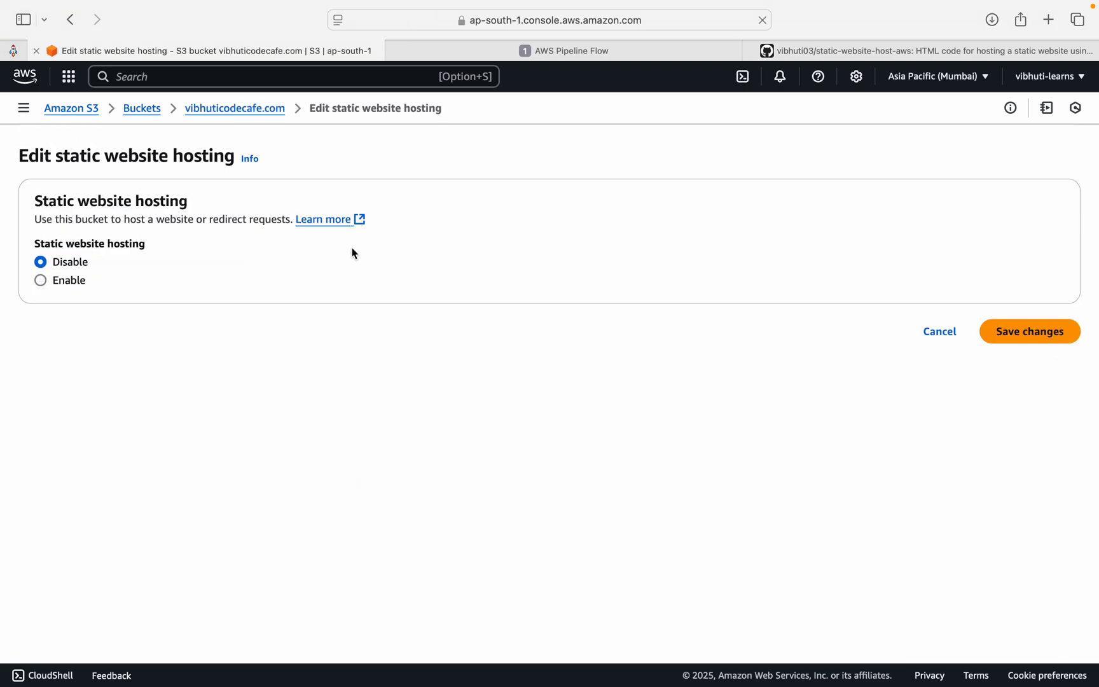
Enable static website hosting and set index.html as the index document
click(42, 278)
scroll(227, 379, down, 3)
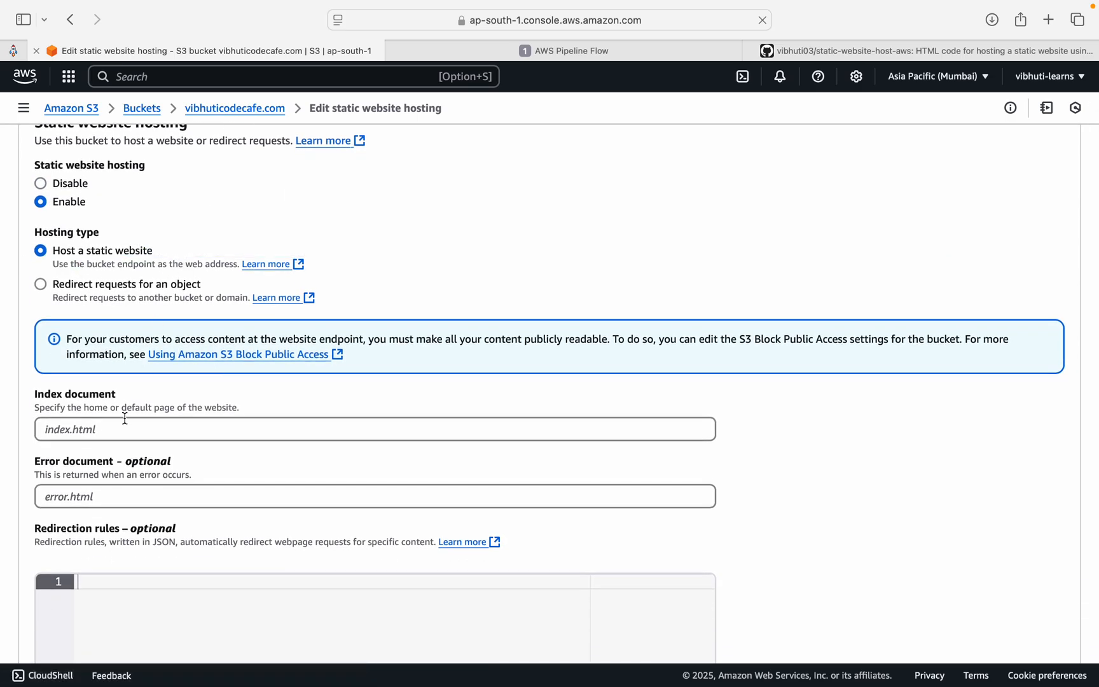
scroll(125, 419, down, 3)
click(91, 356)
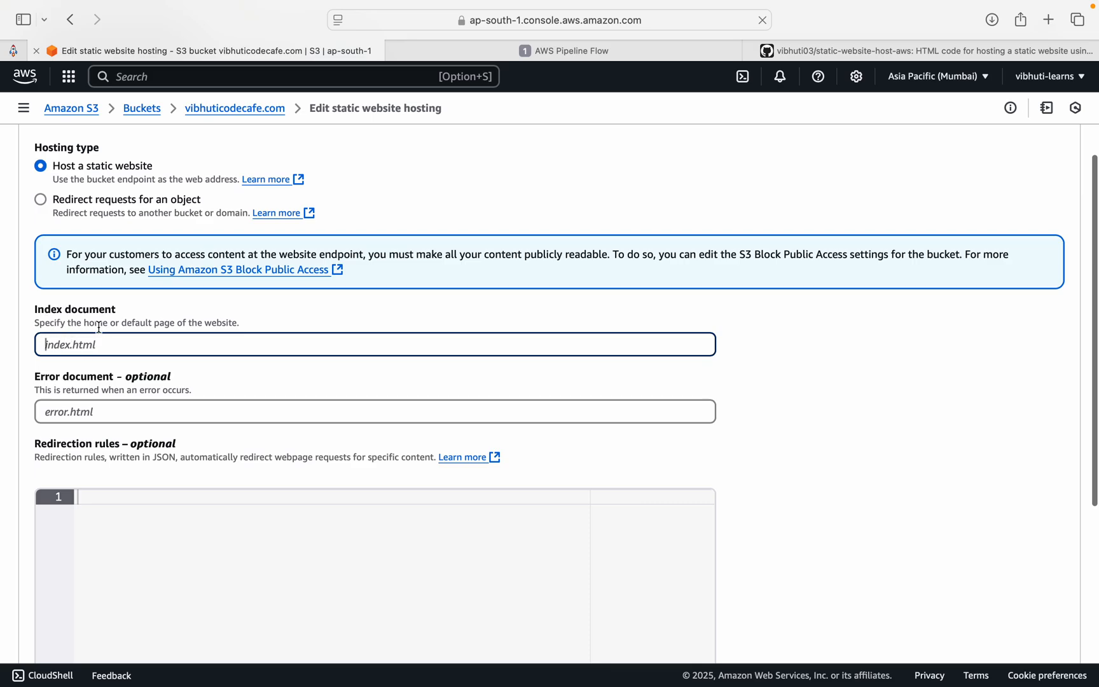
text(index.html)
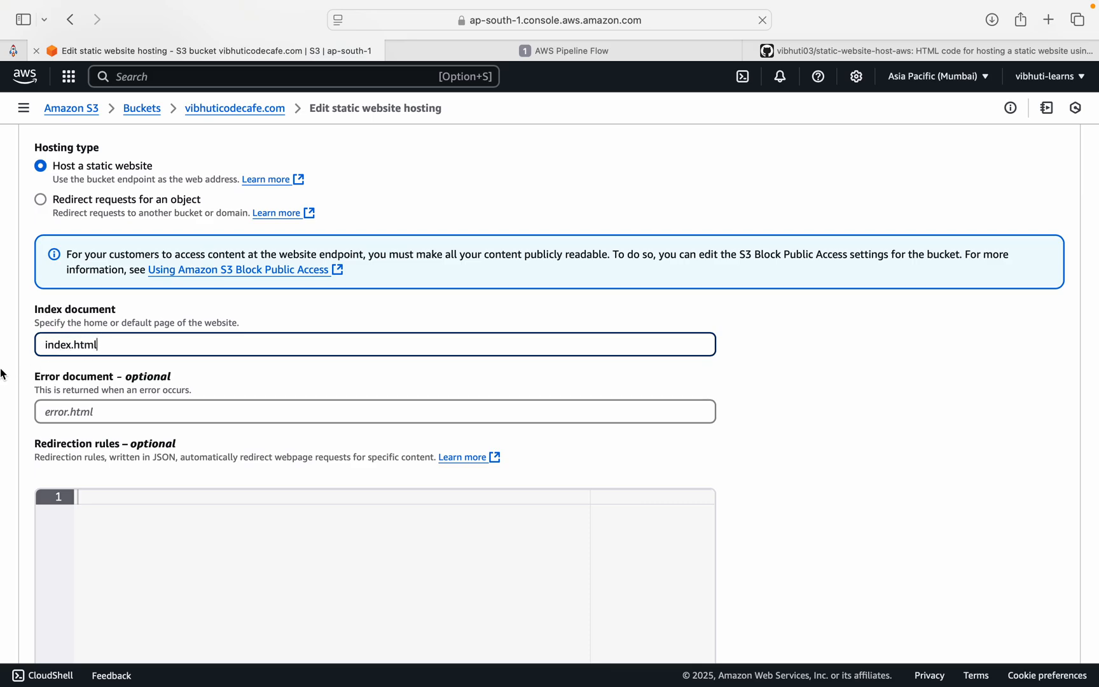
Look over the optional error document and redirection rules of the static website hosting settings
click(57, 411)
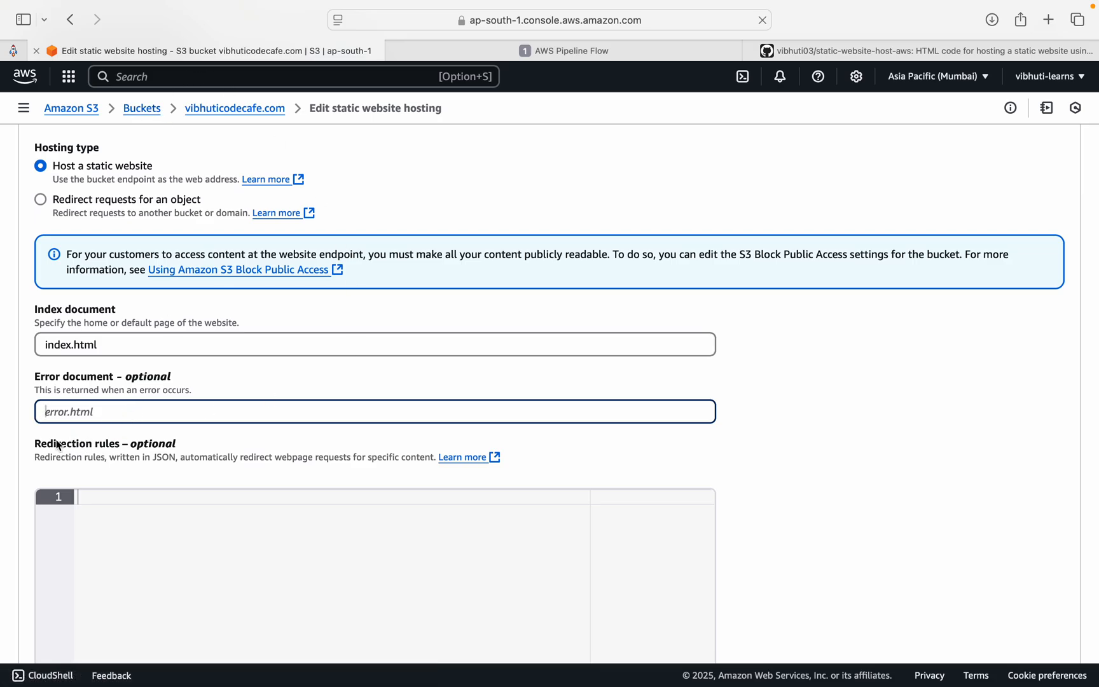
scroll(229, 477, down, 3)
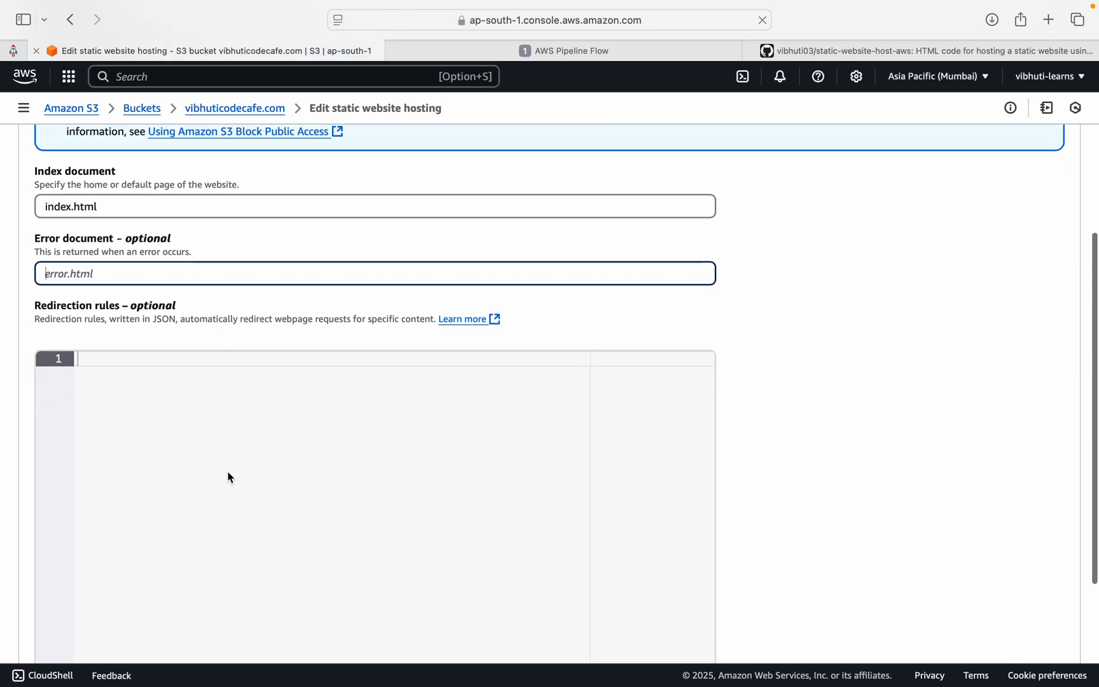
drag(110, 318, 248, 329)
click(280, 400)
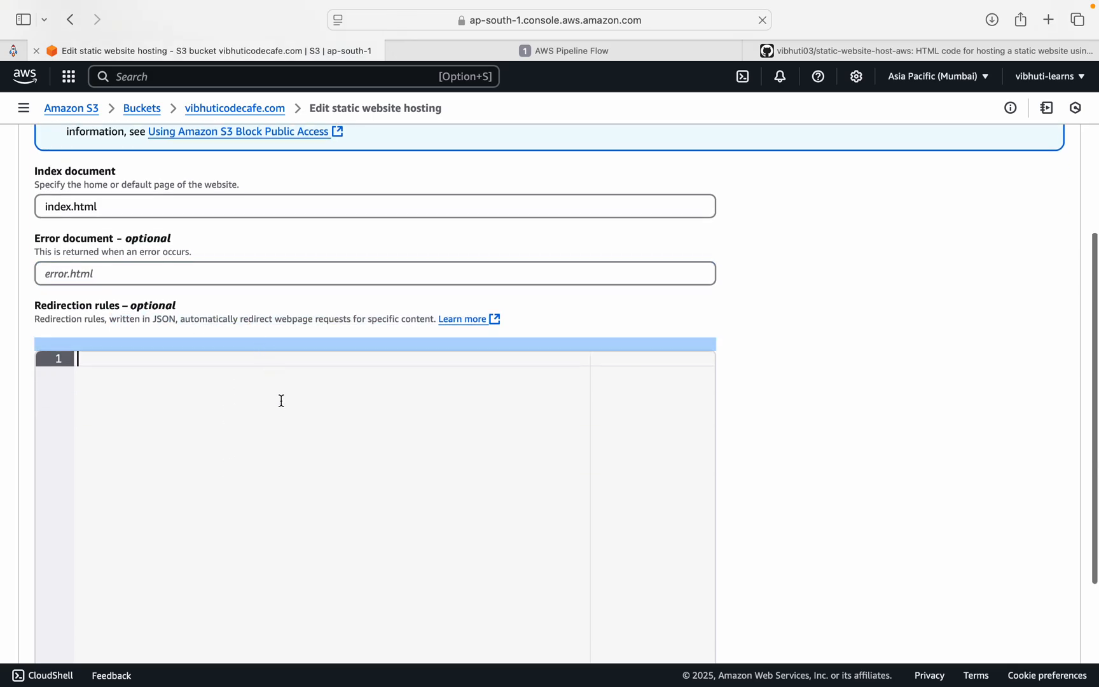
Check the static website hosting settings with index.html as the index document and save them
scroll(281, 401, down, 1)
scroll(281, 401, down, 3)
scroll(727, 424, up, 6)
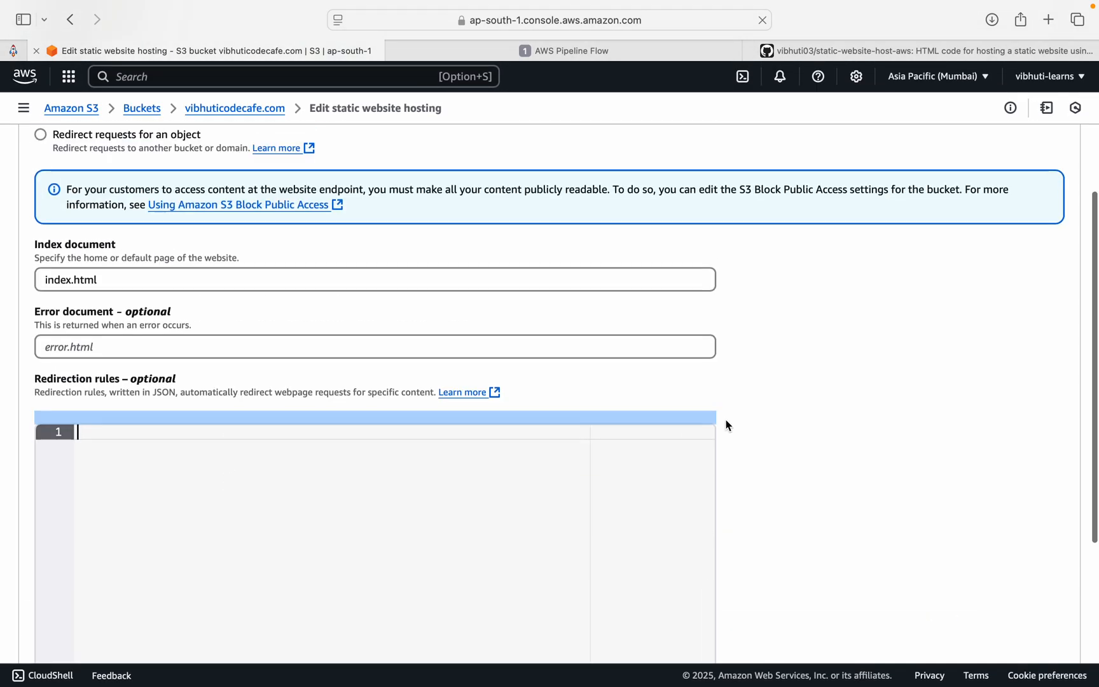
scroll(728, 425, up, 1)
scroll(727, 425, down, 1)
scroll(727, 426, up, 1)
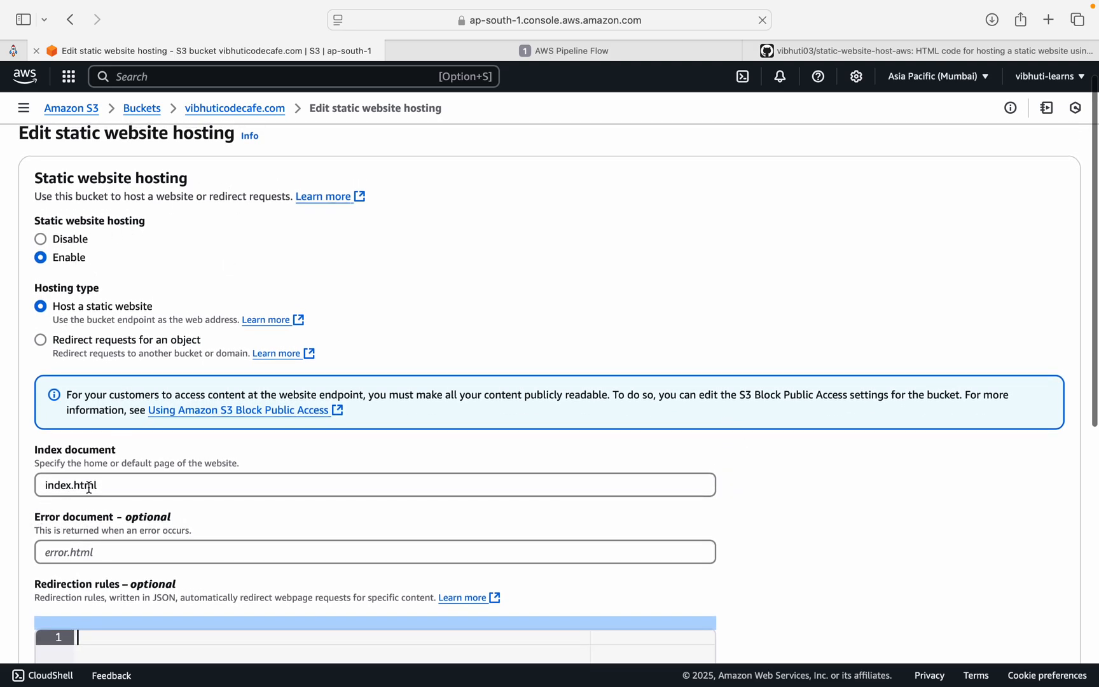
scroll(878, 533, down, 7)
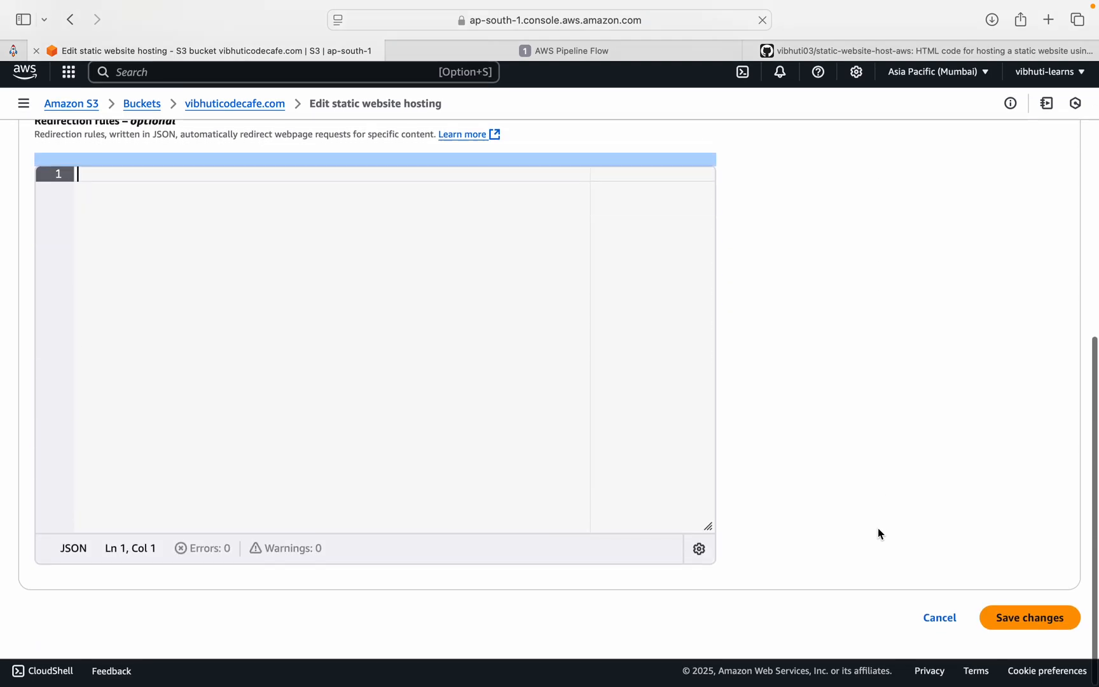
click(1024, 634)
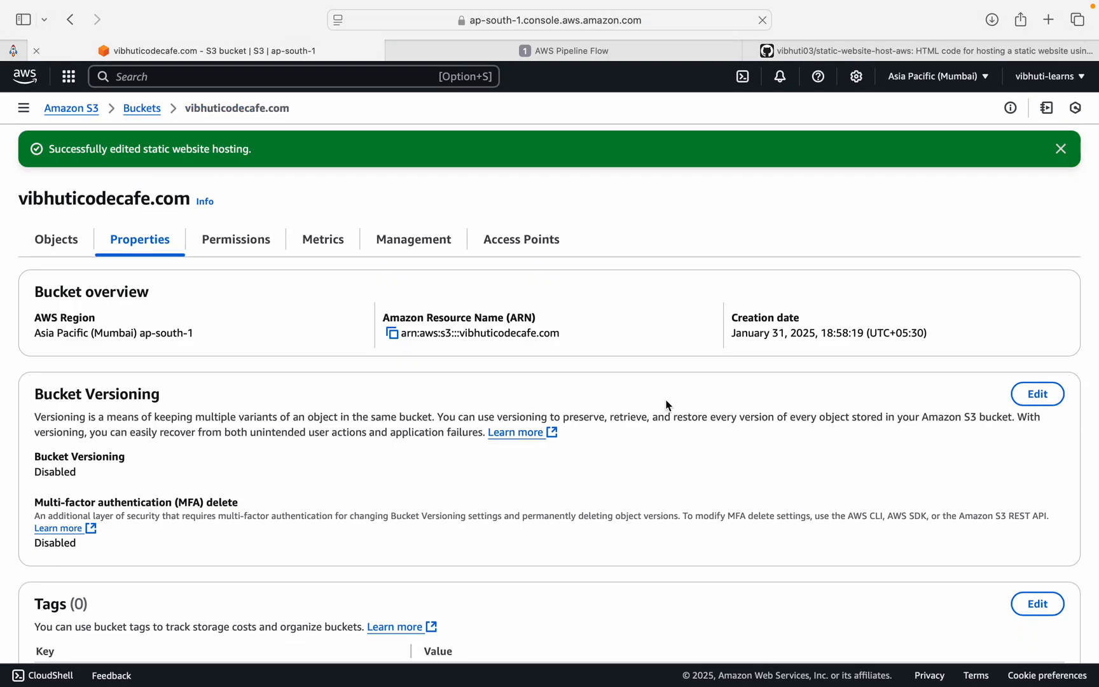
Open the bucket website endpoint from the static website hosting section of the bucket's properties
scroll(147, 425, down, 15)
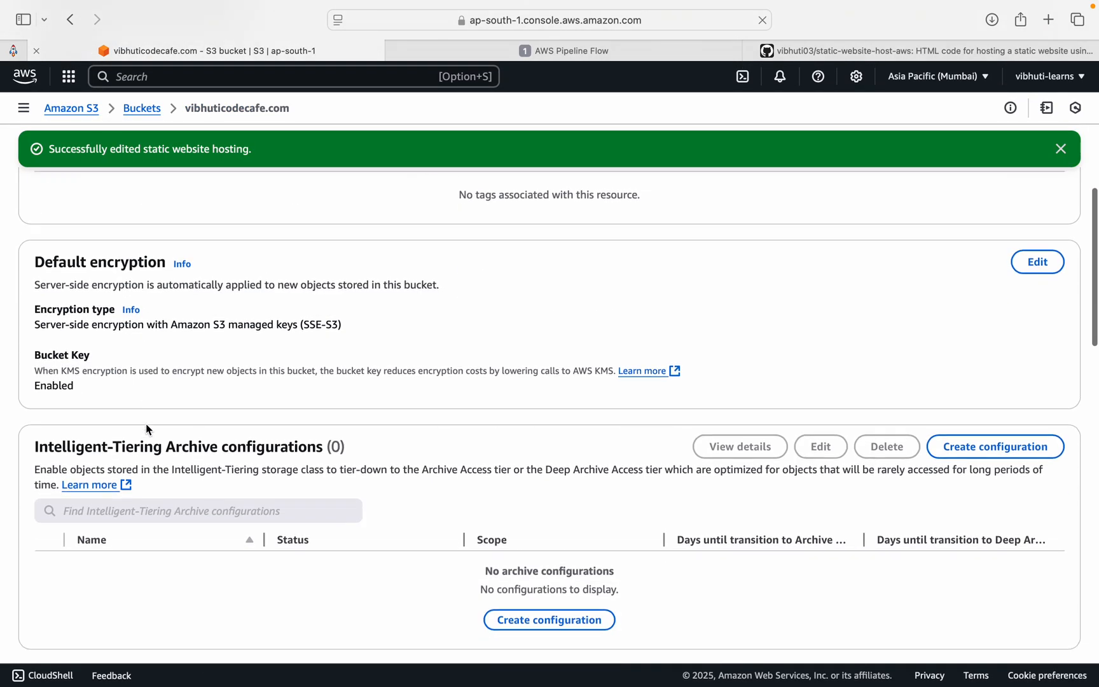
scroll(147, 426, down, 10)
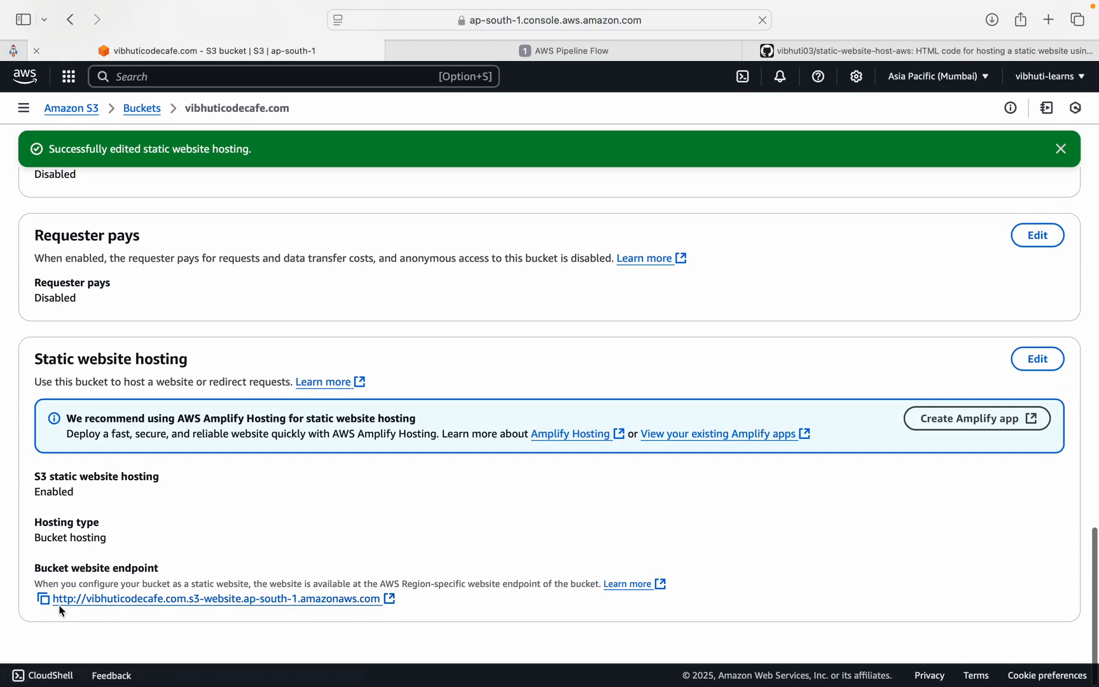
click(390, 600)
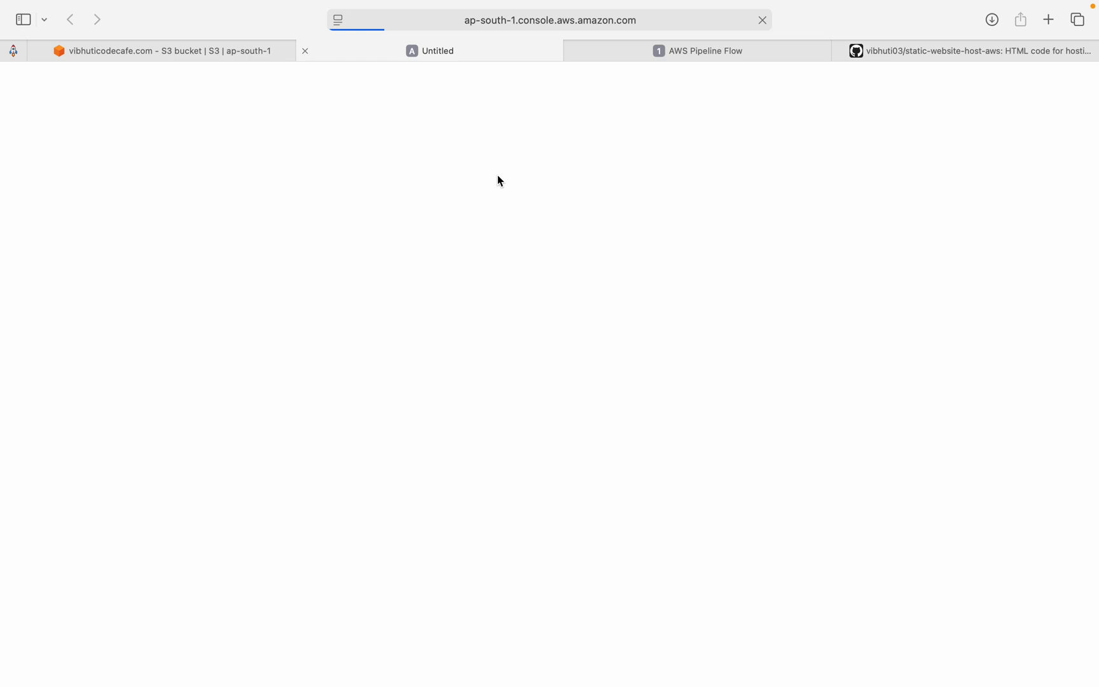
Examine the parts of the hosted site's address: bucket name, s3-website, region ap-south-1 and amazonaws.com
click(382, 22)
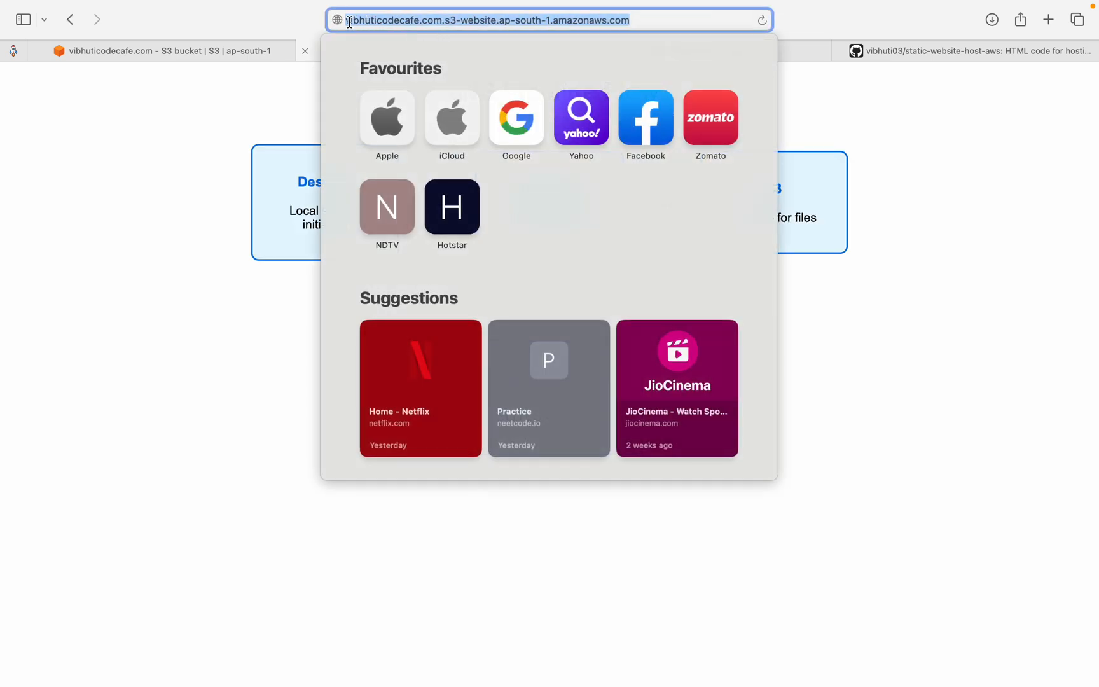
click(443, 21)
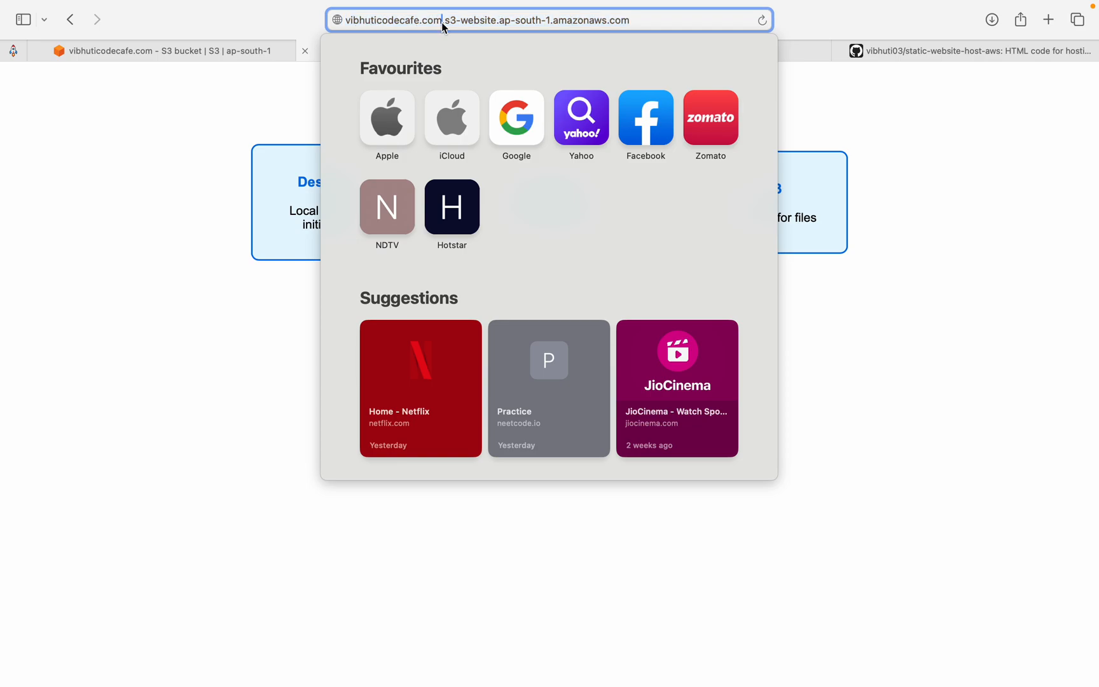
drag(443, 21, 347, 21)
click(442, 21)
drag(443, 21, 548, 21)
click(497, 22)
click(551, 22)
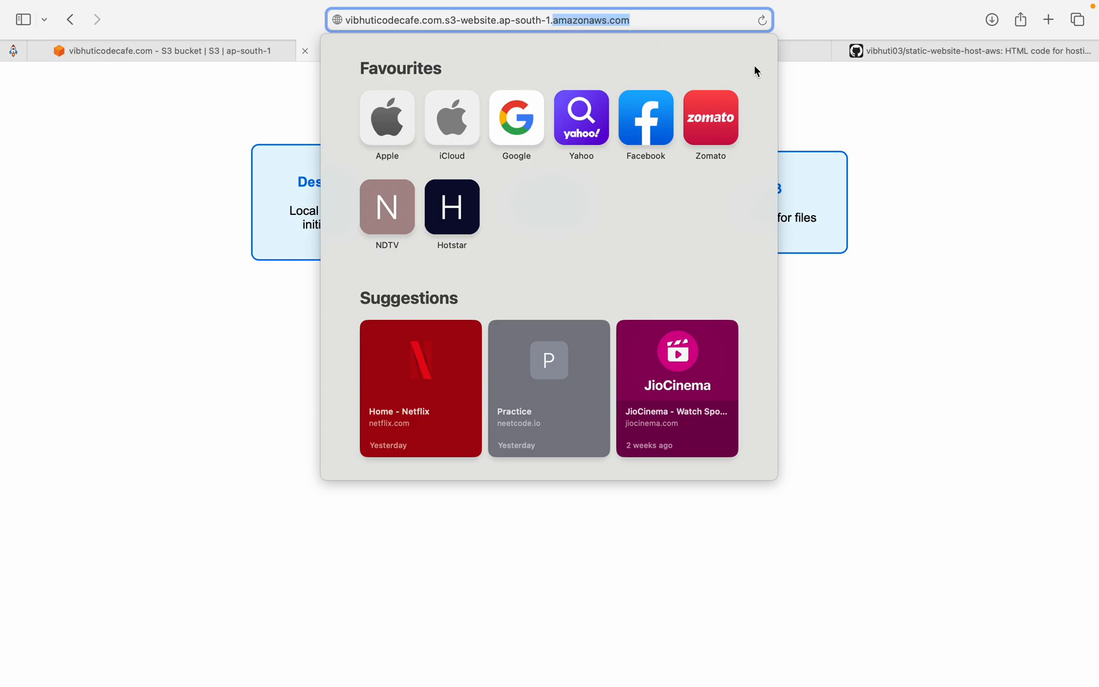
click(794, 85)
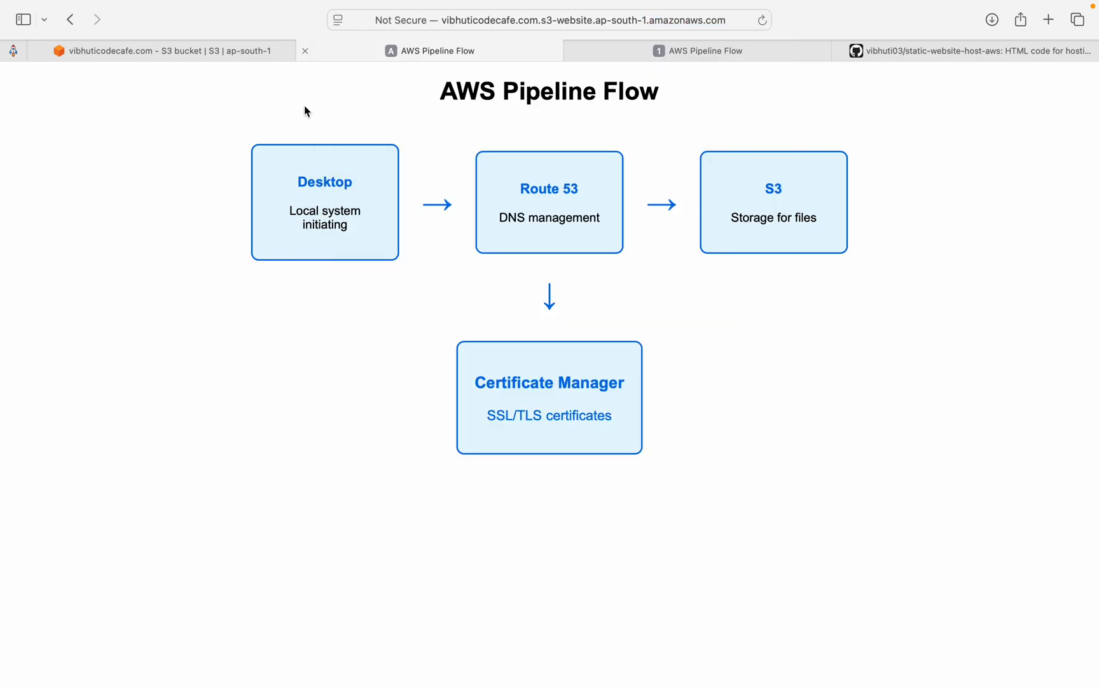
Compare the AWS Pipeline Flow page served from the S3 endpoint with the local copy at 127.0.0.1
click(209, 56)
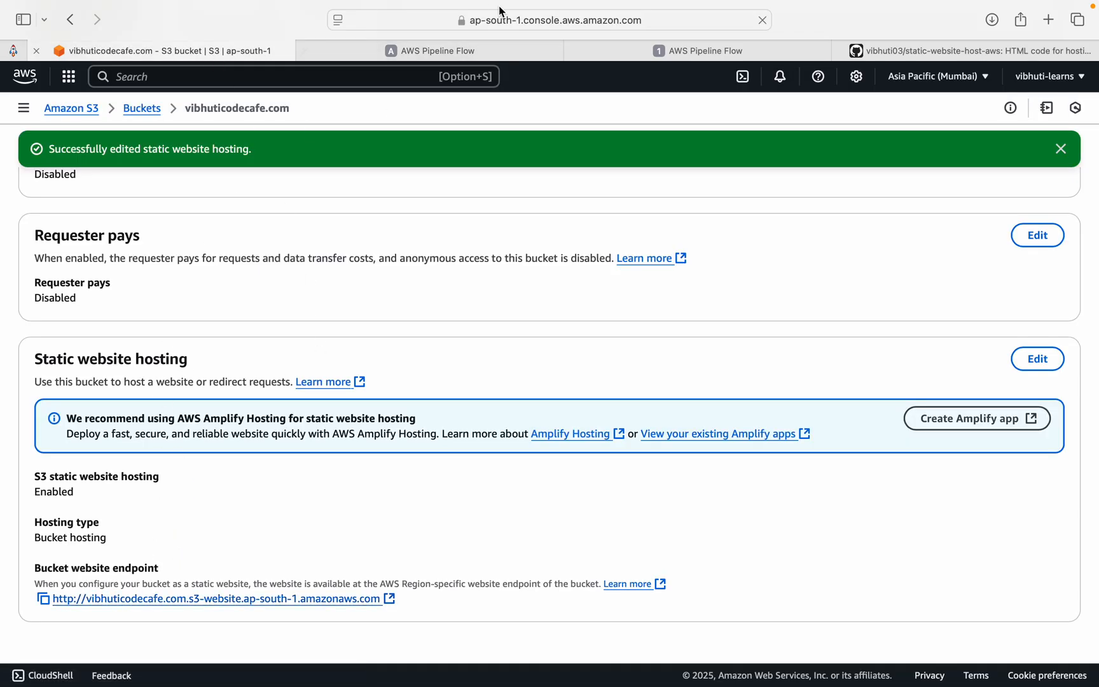
click(454, 50)
click(220, 54)
drag(107, 242, 258, 467)
click(464, 47)
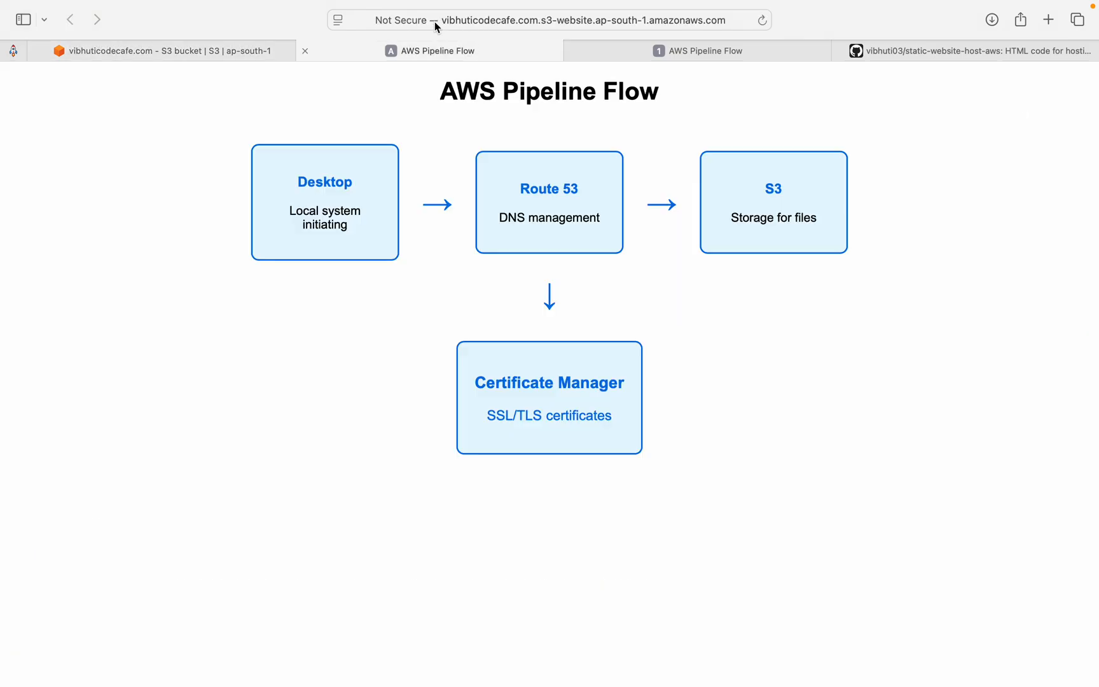
click(729, 50)
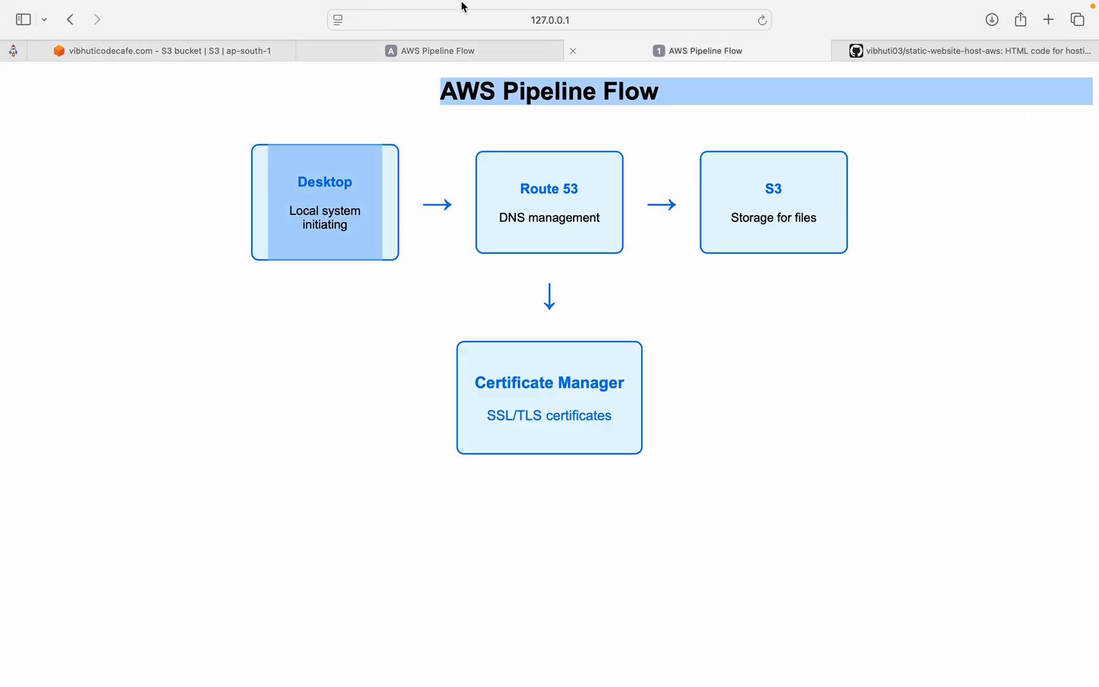
click(490, 46)
click(246, 150)
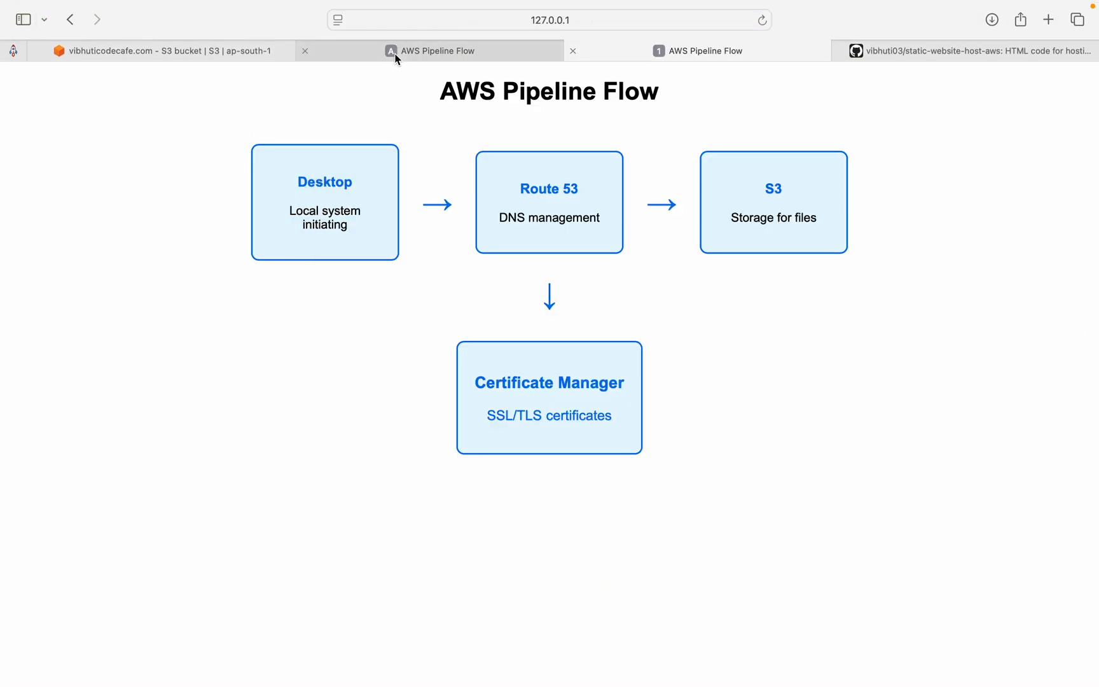